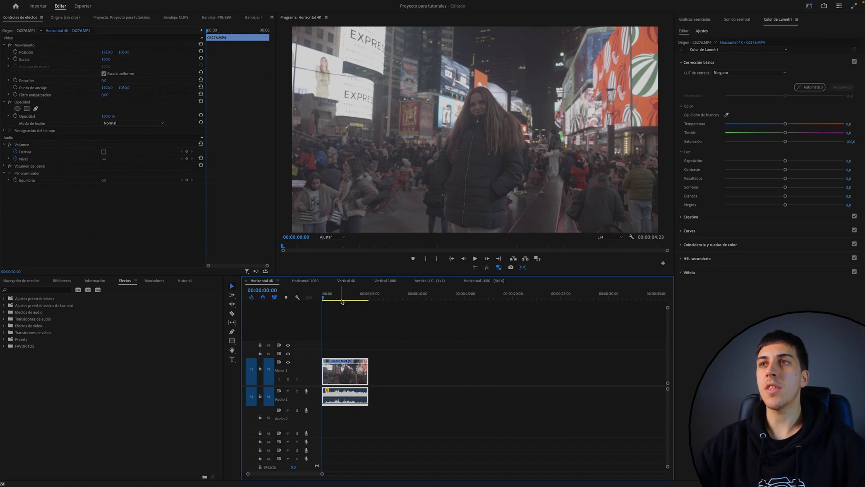
- Scrub through the C6276.MP4 Times Square clip and pick the Type tool
mouse_move(329, 299)
left_mouse_down()
mouse_move(351, 300)
mouse_move(311, 301)
left_mouse_up()
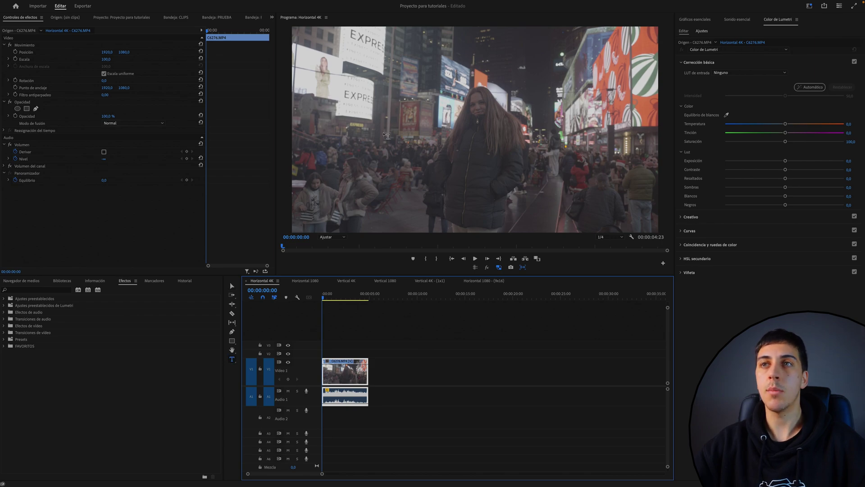
left_click(231, 360)
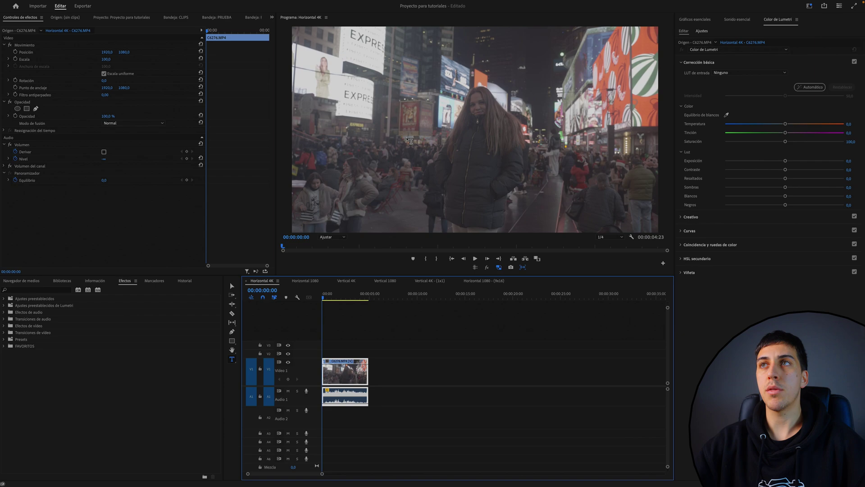
- Type 'NEW YORK TRIP' over the footage and move the title clip up to track V3
left_click(408, 122)
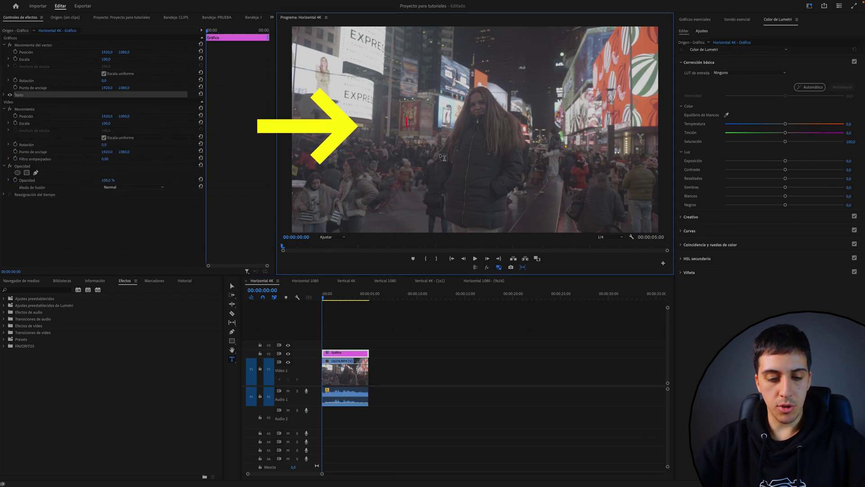
type("NEW YORK TRIP")
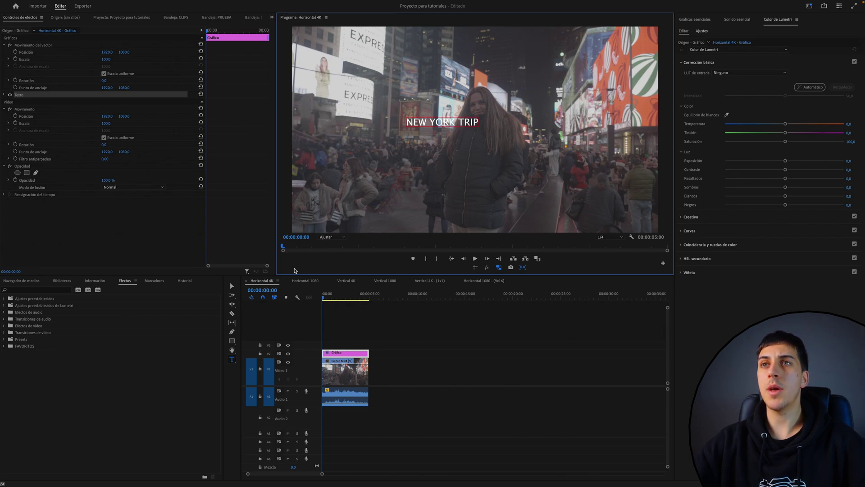
left_click(232, 286)
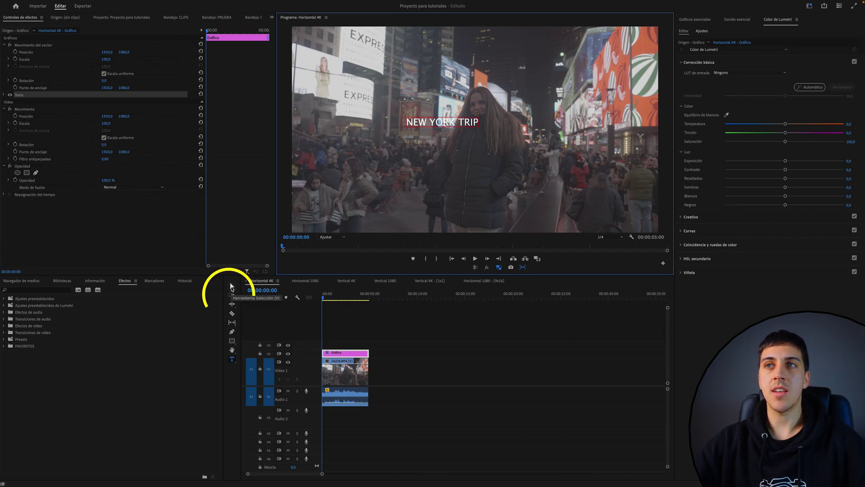
left_click(336, 358)
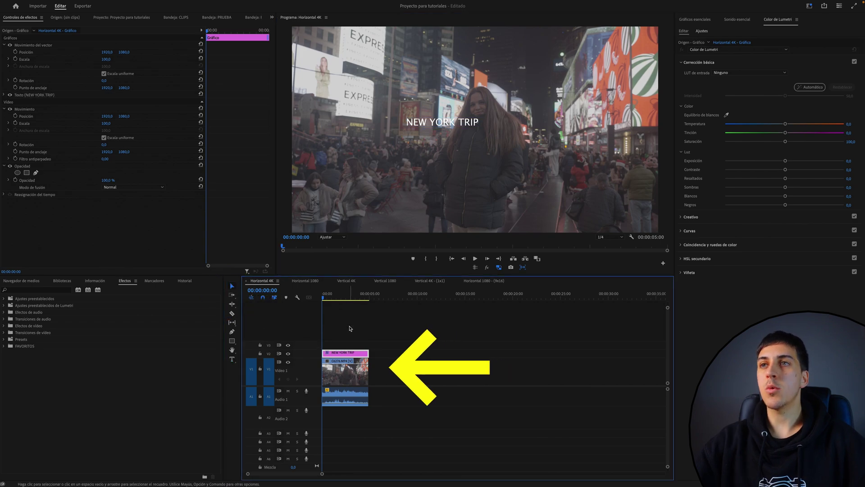
left_click_drag(337, 358, 338, 350)
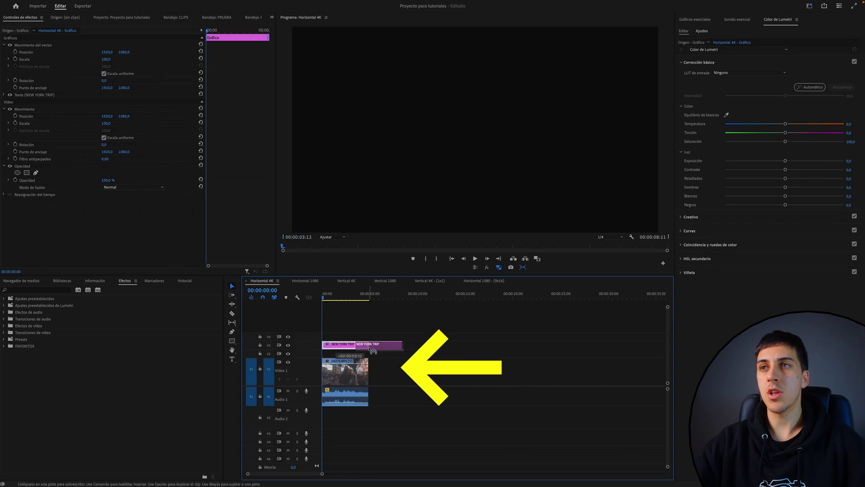
mouse_move(339, 349)
left_mouse_down()
mouse_move(369, 348)
mouse_move(335, 347)
left_mouse_up()
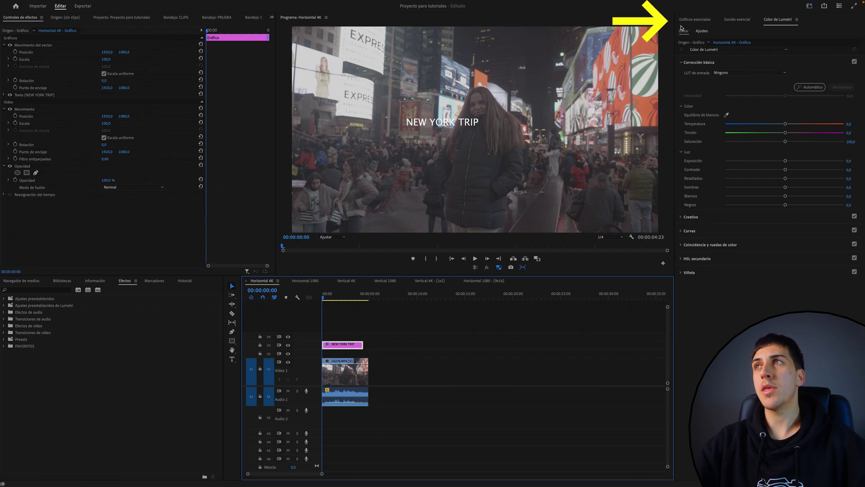
- Open Essential Graphics and select the NEW YORK TRIP text to show its Lucida Grande settings
left_click(694, 21)
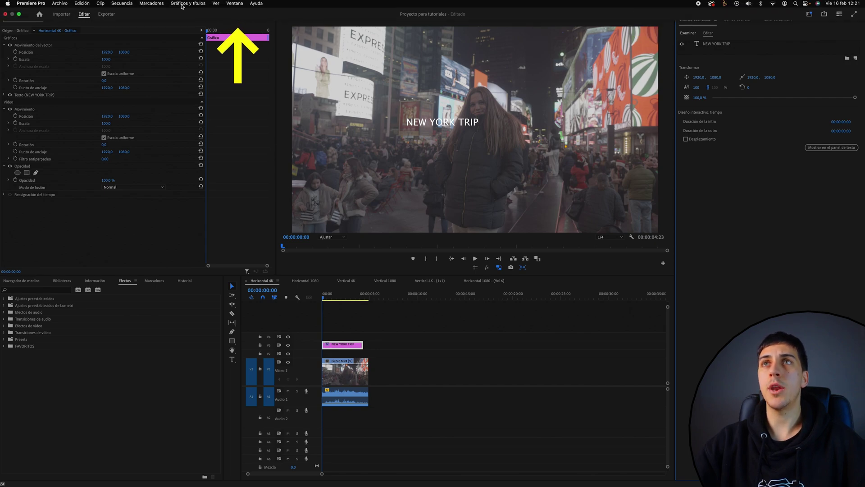
left_click(234, 3)
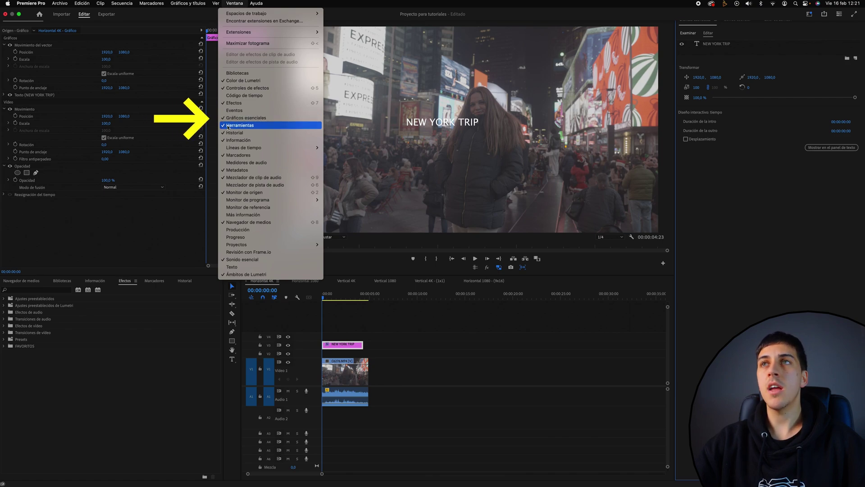
left_click(747, 74)
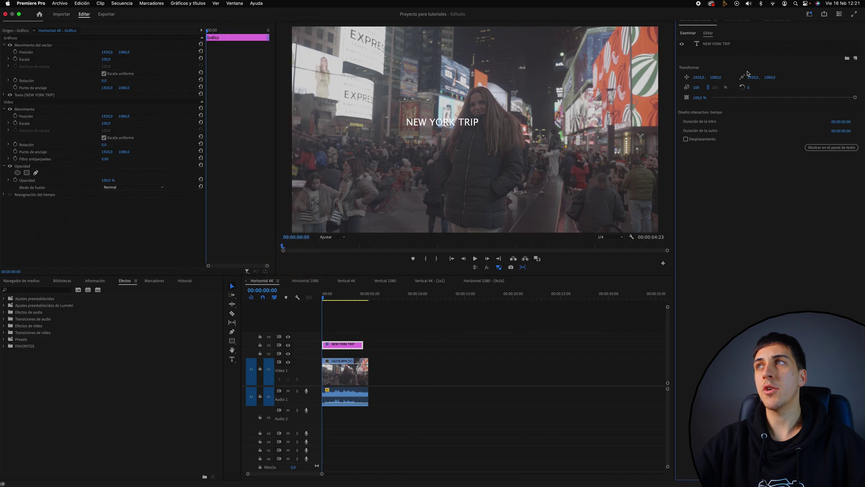
left_click(483, 325)
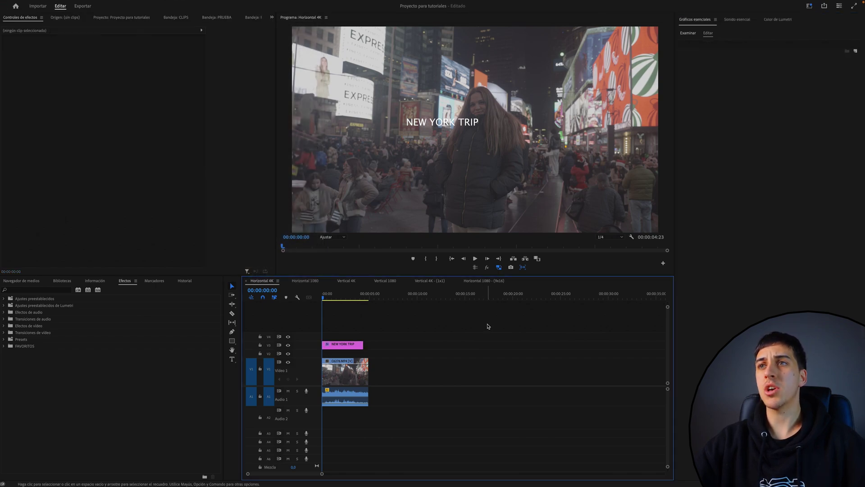
left_click(343, 345)
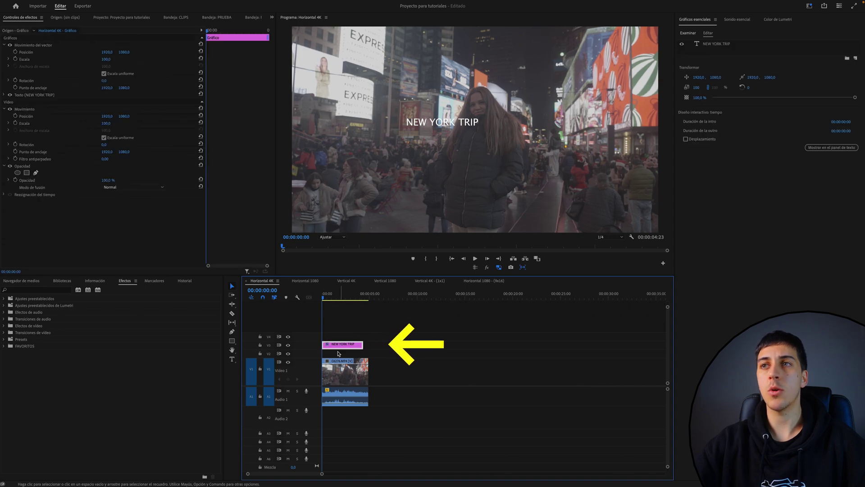
left_click(439, 125)
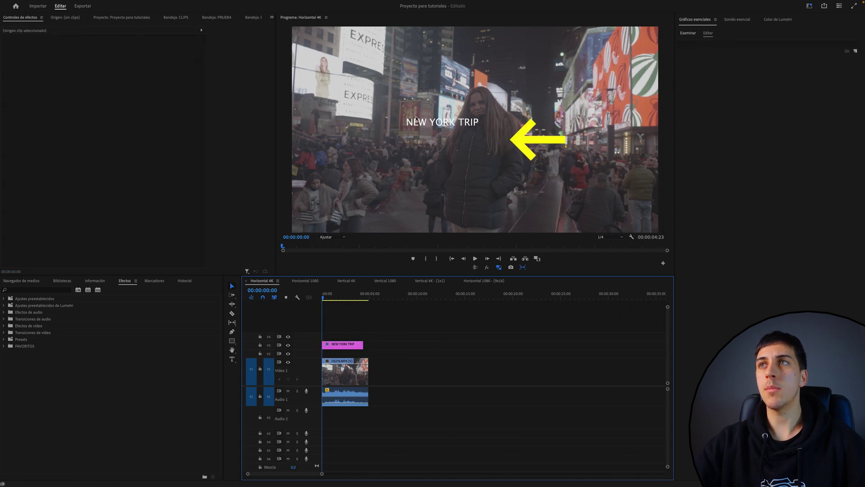
left_click(439, 125)
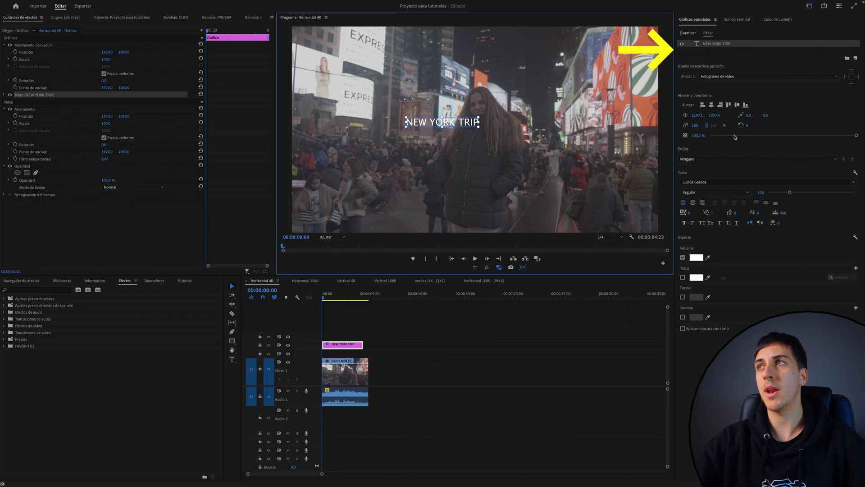
- Try the Align buttons, then adjust Position so the title sits centred over the woman
left_click(735, 92)
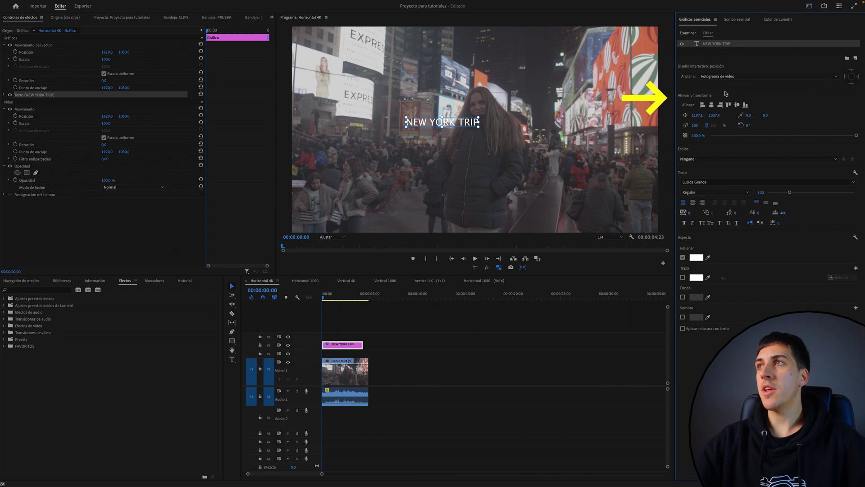
left_click(702, 105)
left_click(711, 105)
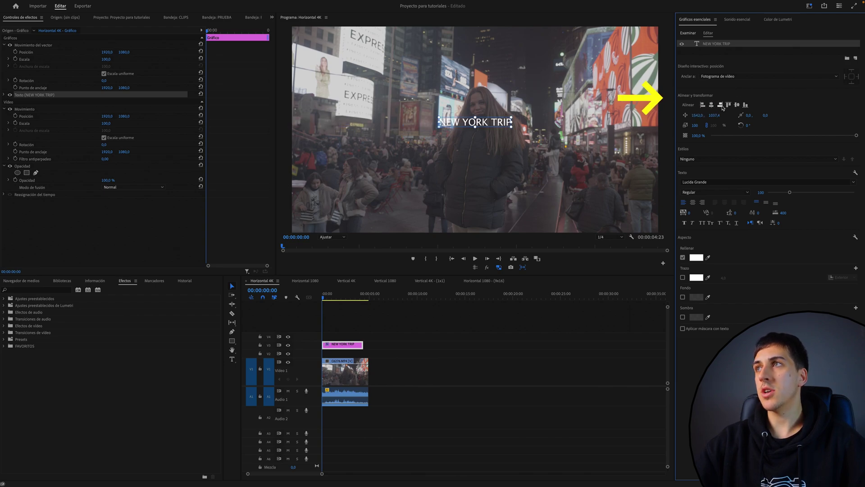
left_click(720, 105)
left_click(728, 105)
left_click(738, 104)
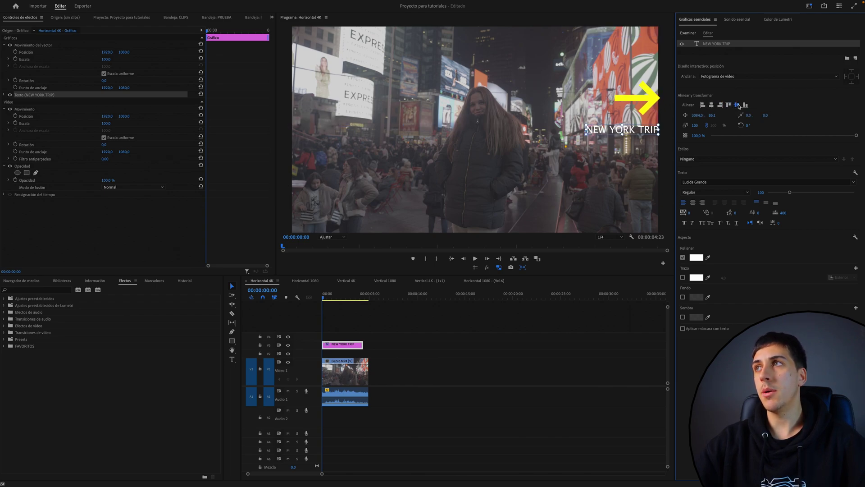
left_click(710, 106)
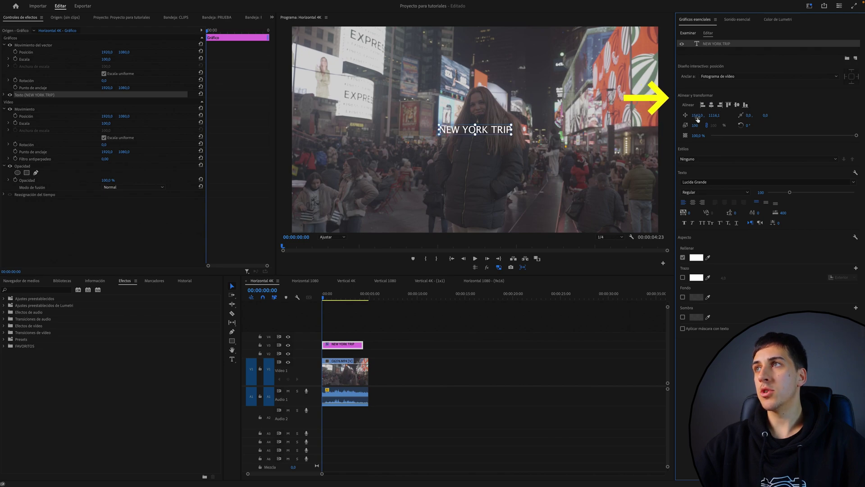
mouse_move(701, 118)
left_mouse_down()
mouse_move(766, 128)
mouse_move(705, 128)
left_mouse_up()
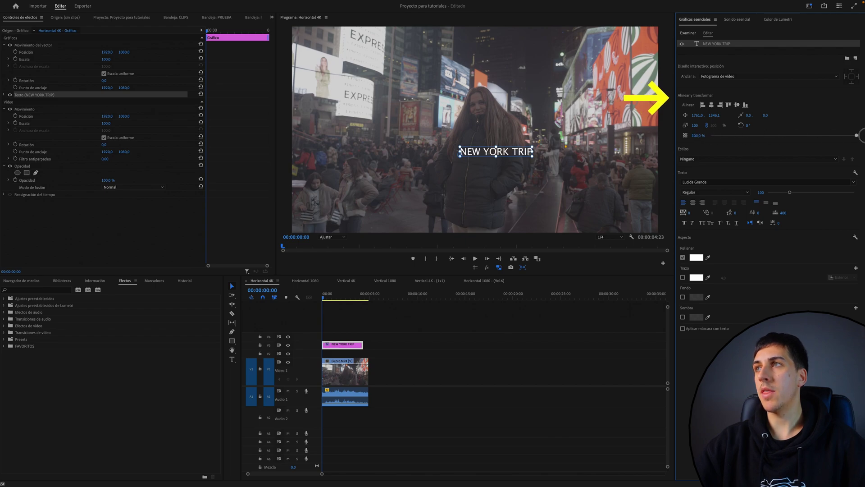
- Change the title font from Lucida Grande to Britania Ligatura in Regular style
left_click(711, 183)
scroll(723, 245, "up", 5)
scroll(779, 238, "up", 3)
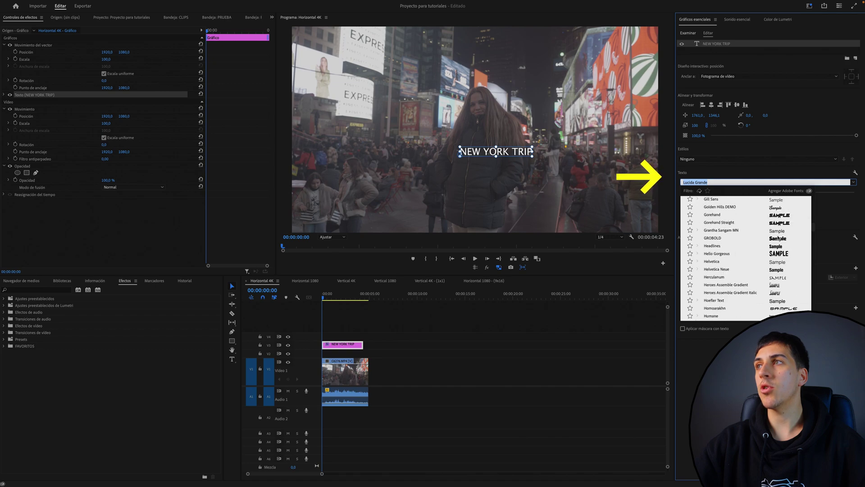
scroll(762, 251, "up", 5)
scroll(751, 251, "up", 3)
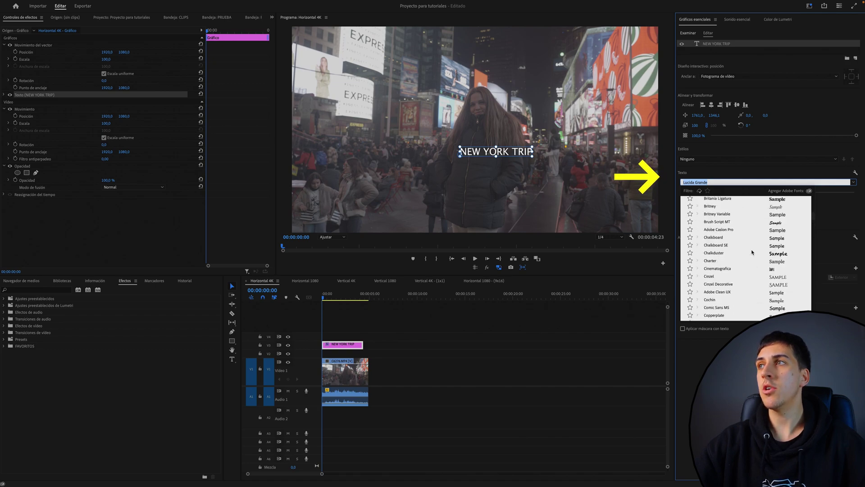
scroll(776, 255, "up", 2)
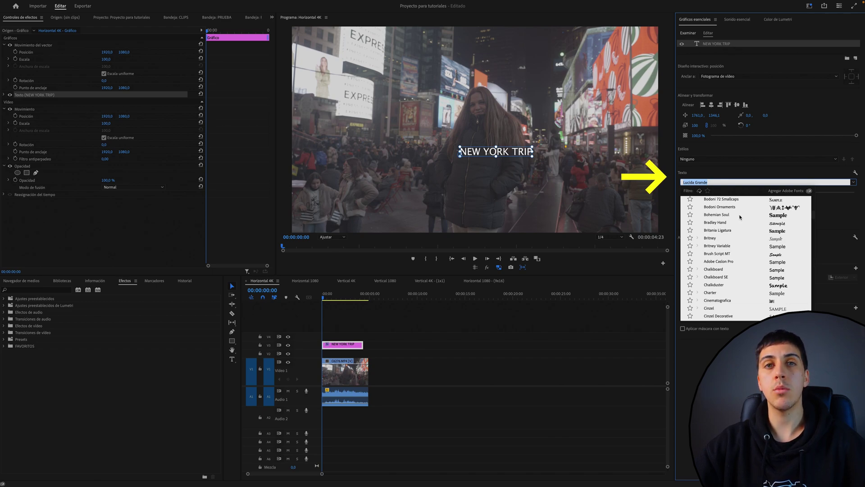
left_click(720, 230)
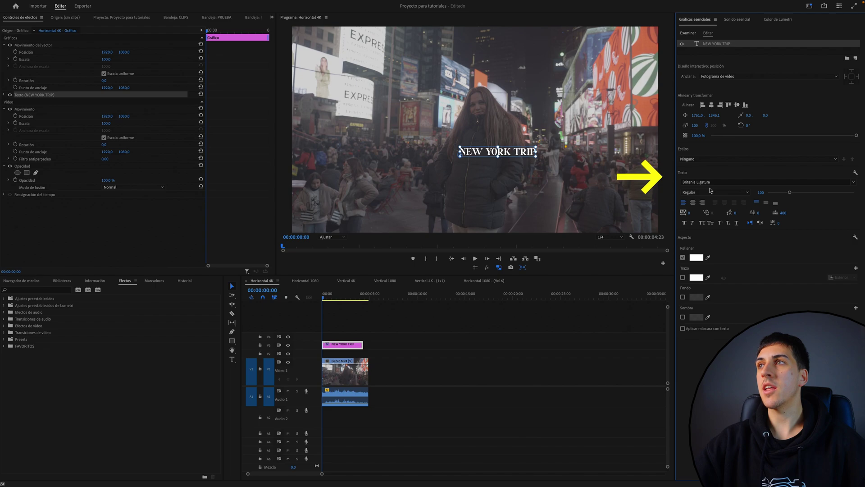
left_click(685, 192)
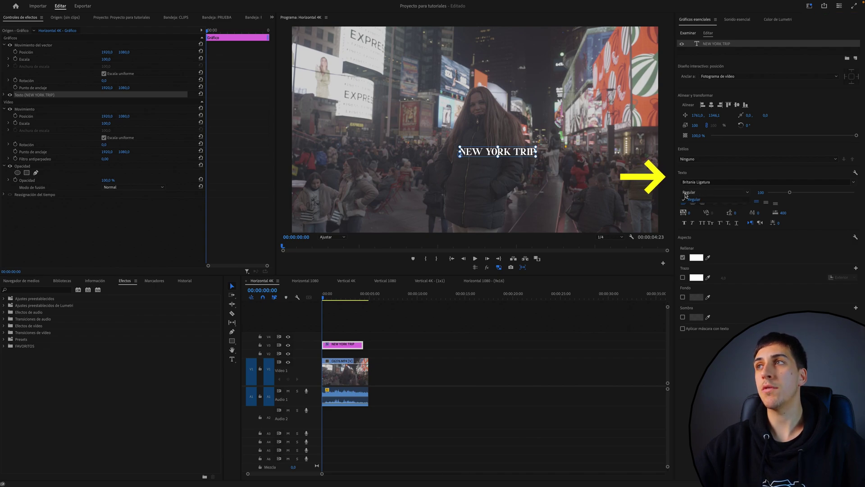
left_click(692, 199)
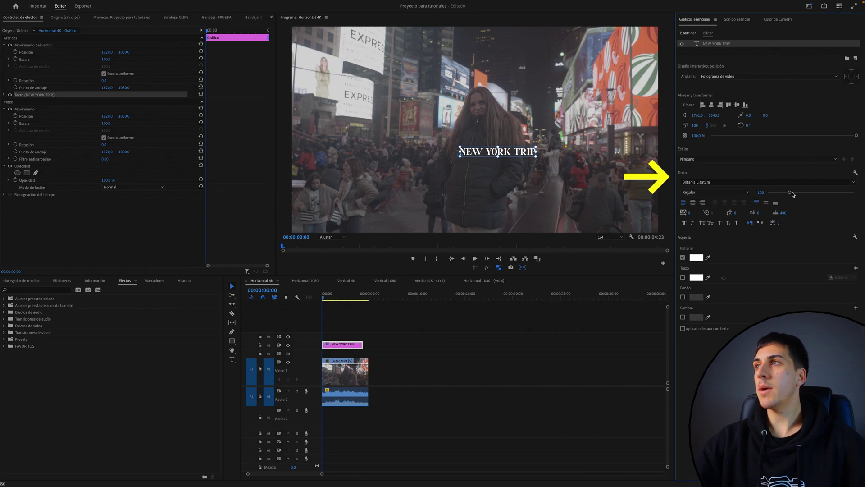
- Set the title font size to 500 and drag the title left and down in the frame
left_click_drag(790, 193, 823, 194)
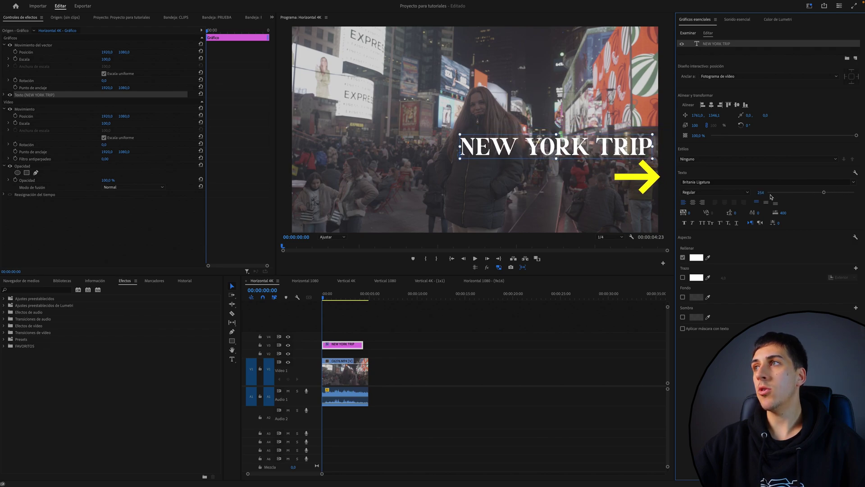
left_click_drag(760, 194, 762, 194)
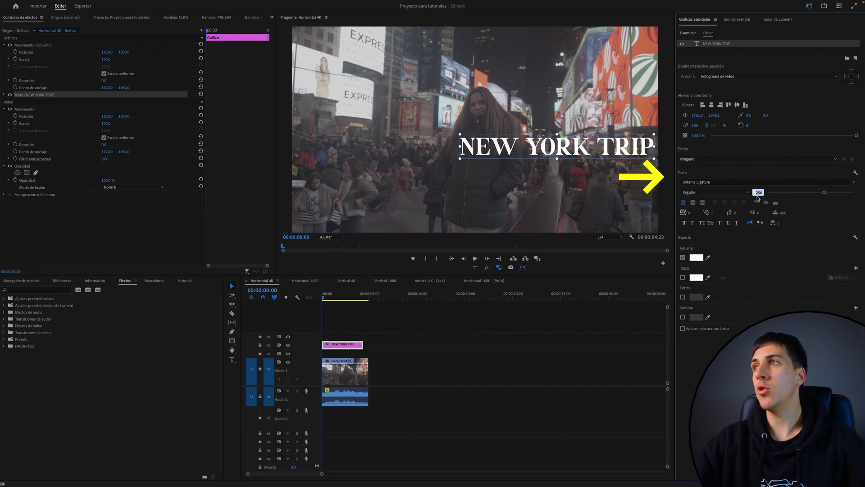
type("0")
key("Return")
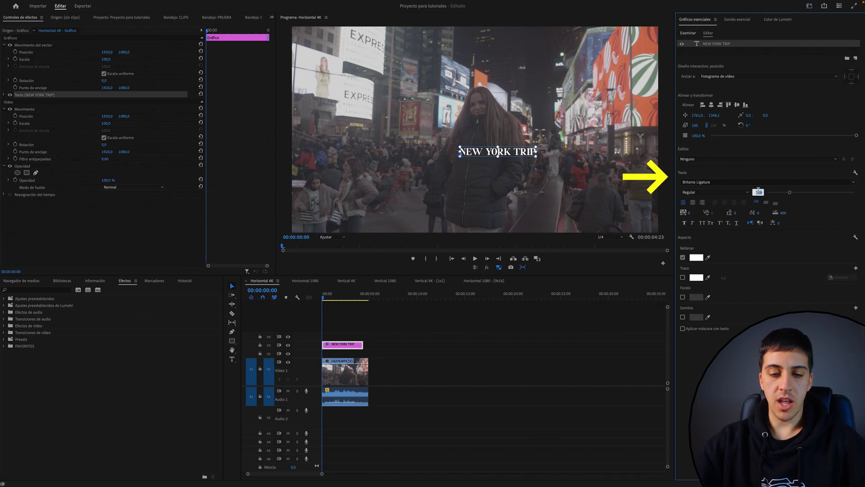
key("Return")
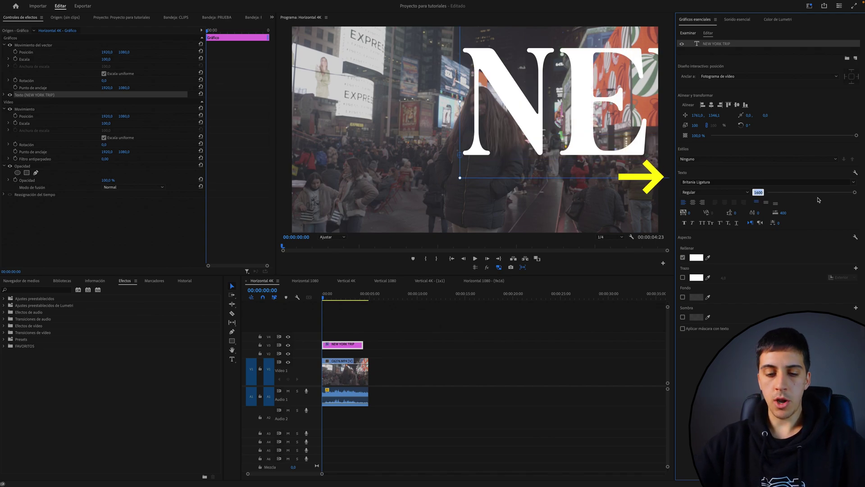
type("0")
key("Return")
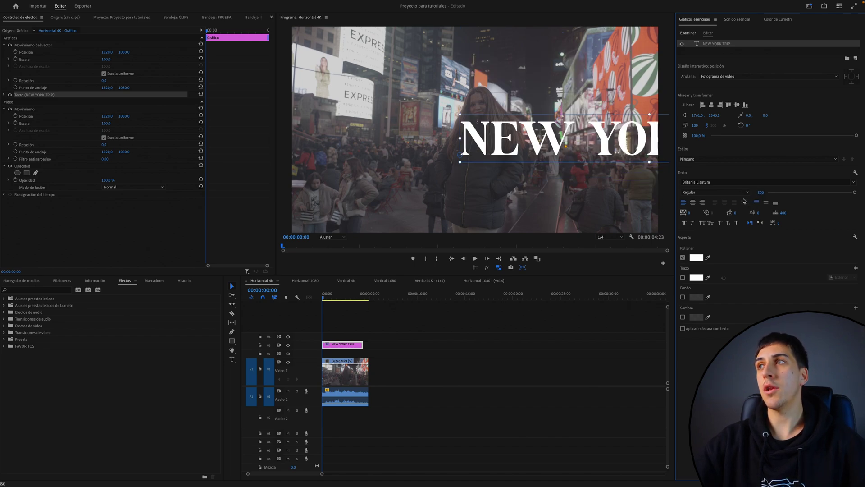
left_click(230, 286)
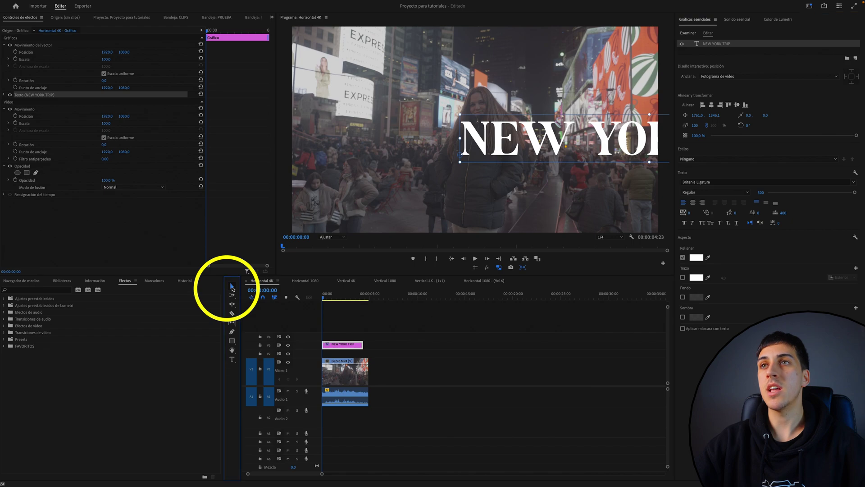
mouse_move(583, 143)
left_mouse_down()
mouse_move(461, 182)
mouse_move(524, 162)
left_mouse_up()
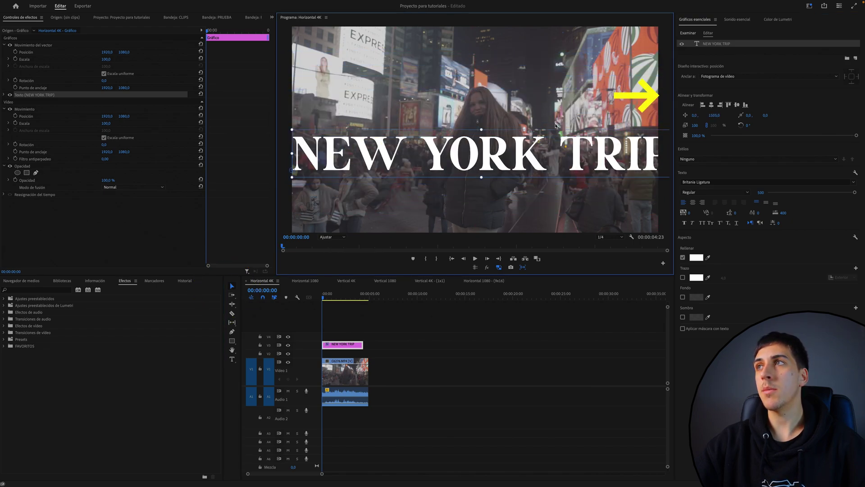
- Centre-align the title text, then centre the title horizontally and vertically in the frame
mouse_move(702, 118)
left_mouse_down()
mouse_move(721, 117)
mouse_move(699, 117)
mouse_move(712, 120)
left_mouse_up()
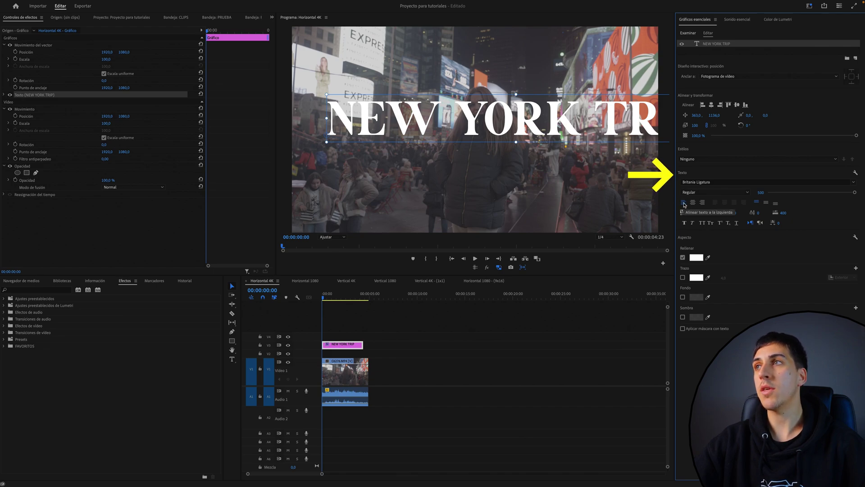
left_click(702, 203)
left_click(693, 203)
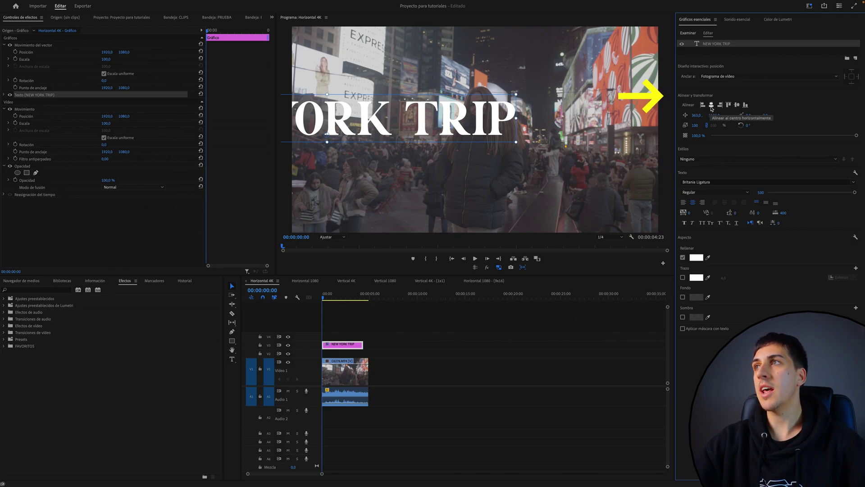
left_click(711, 106)
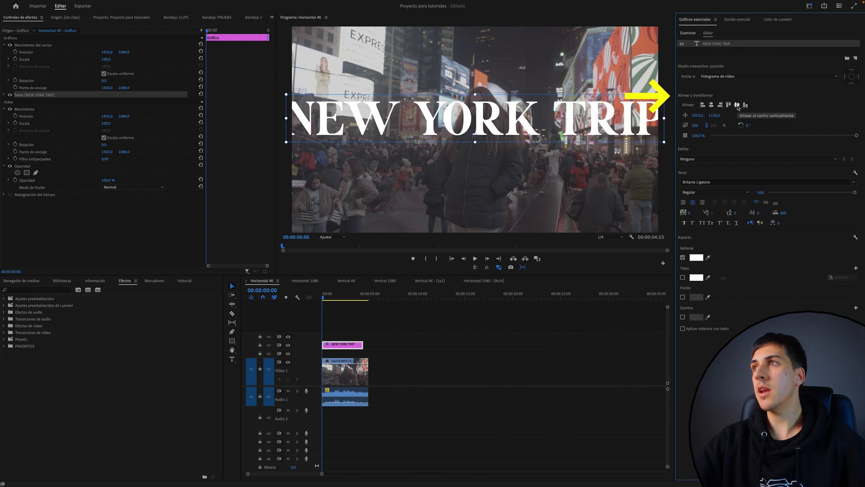
left_click(737, 105)
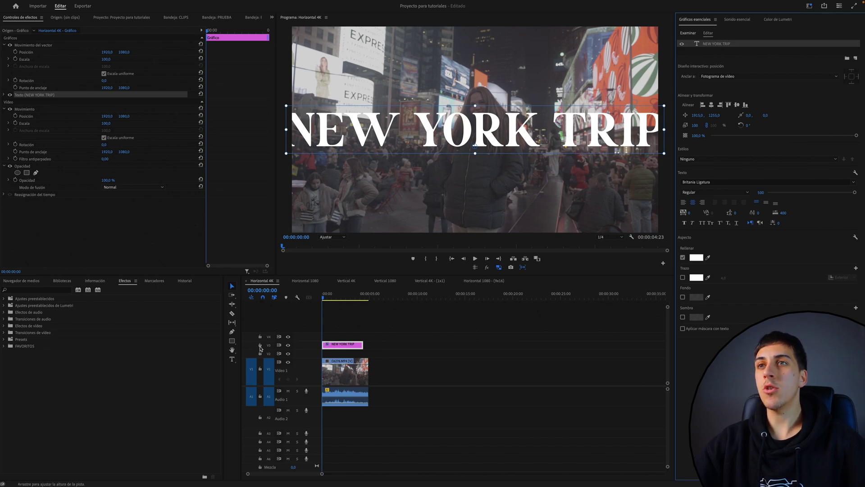
left_click(232, 360)
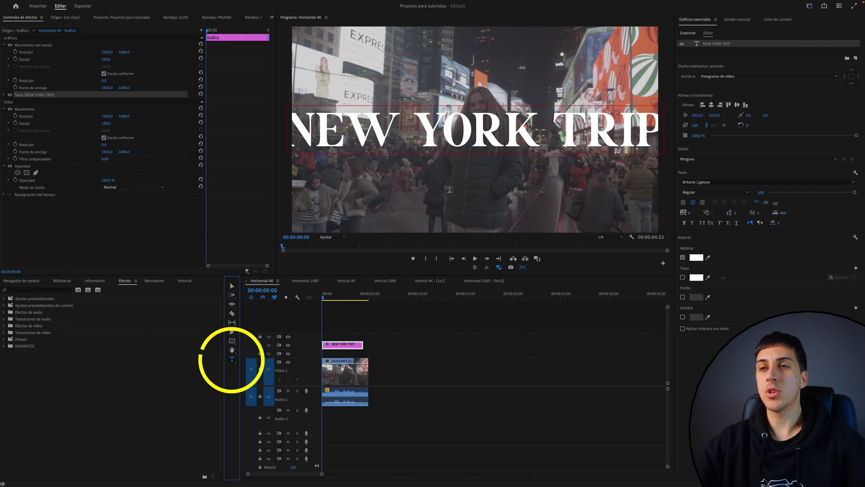
- Replace the space before TRIP with a line break, stacking NEW YORK above TRIP
left_click(562, 123)
left_click_drag(548, 129, 546, 118)
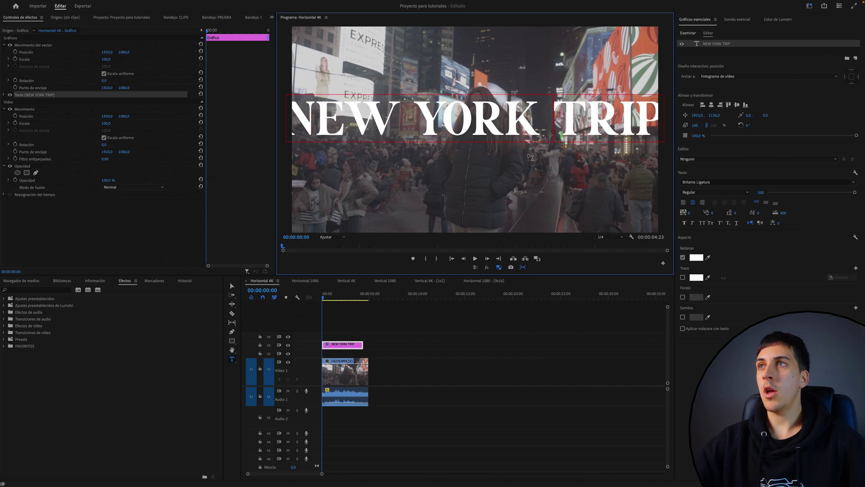
key("BackSpace")
key("Return")
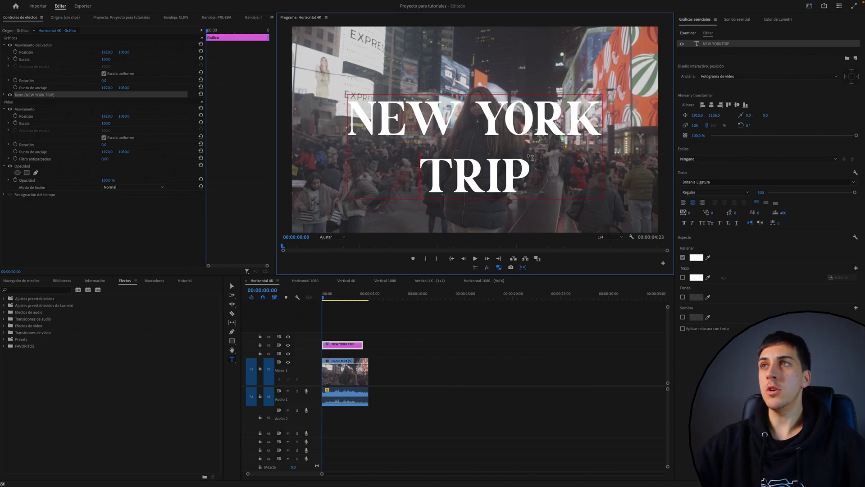
left_click_drag(595, 117, 335, 109)
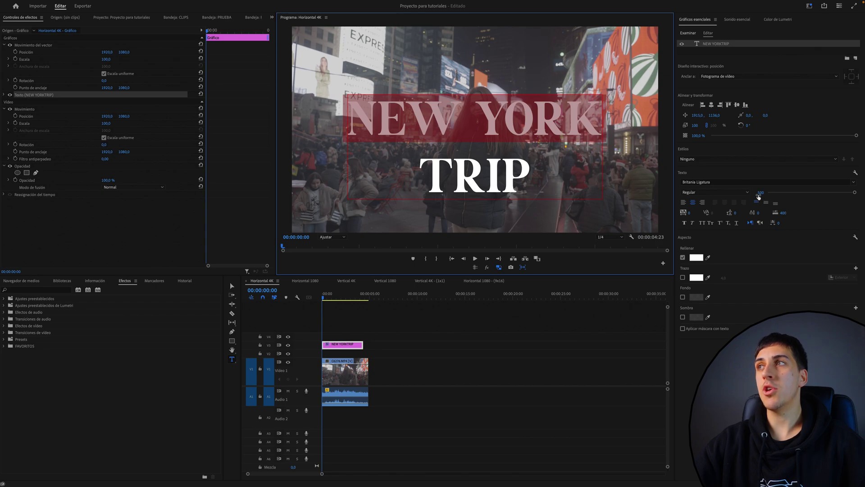
left_click(498, 176)
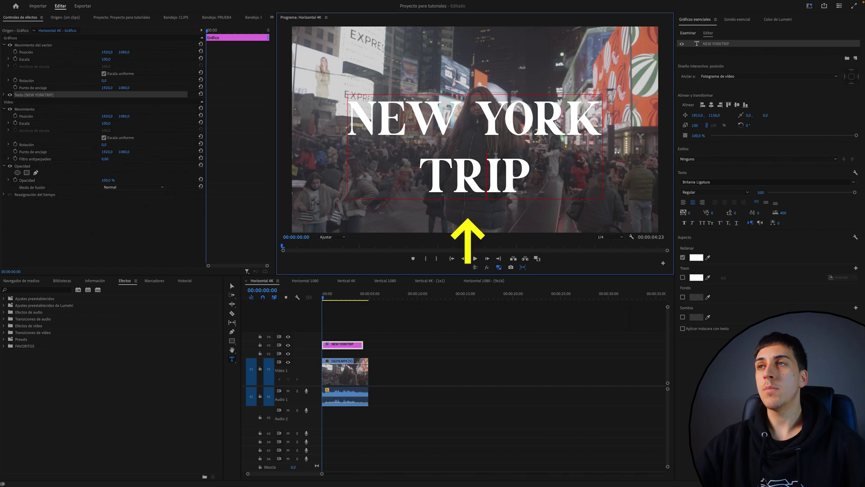
left_click_drag(528, 171, 416, 173)
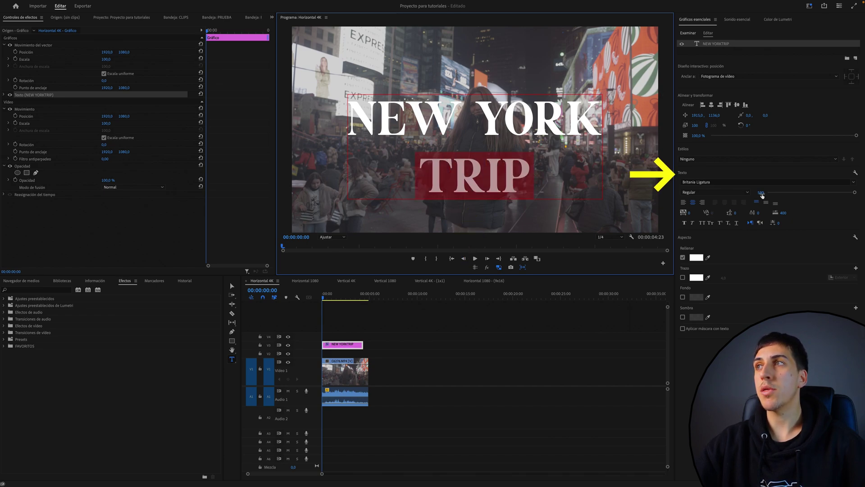
- Give the word TRIP font size 250 so it is smaller than NEW YORK
left_click(759, 192)
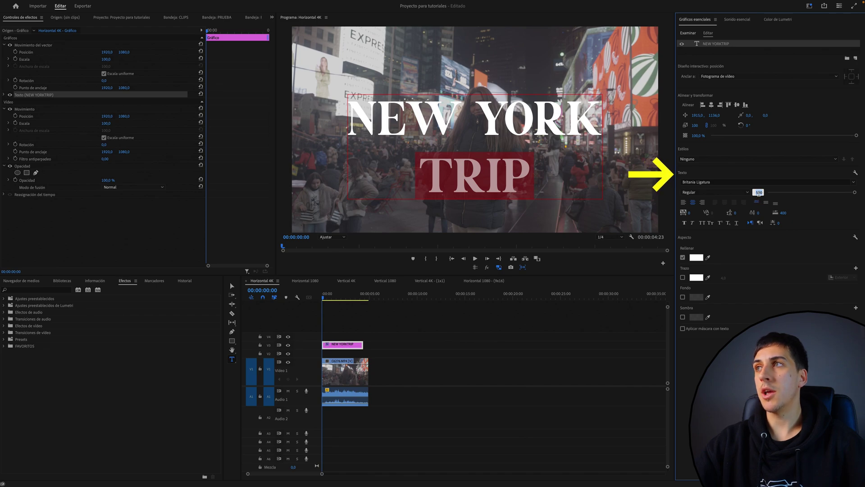
type("250")
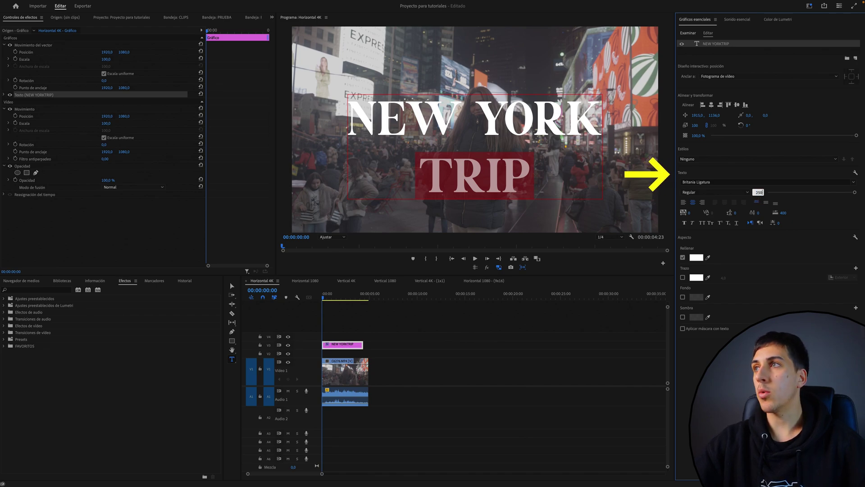
key("Return")
mouse_move(502, 155)
left_mouse_down()
mouse_move(357, 103)
mouse_move(347, 109)
left_mouse_up()
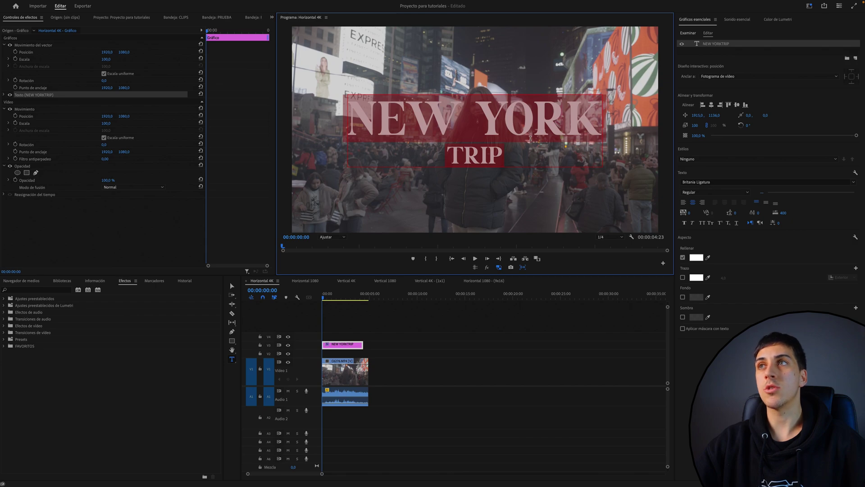
left_click(537, 135)
left_click_drag(593, 118, 380, 111)
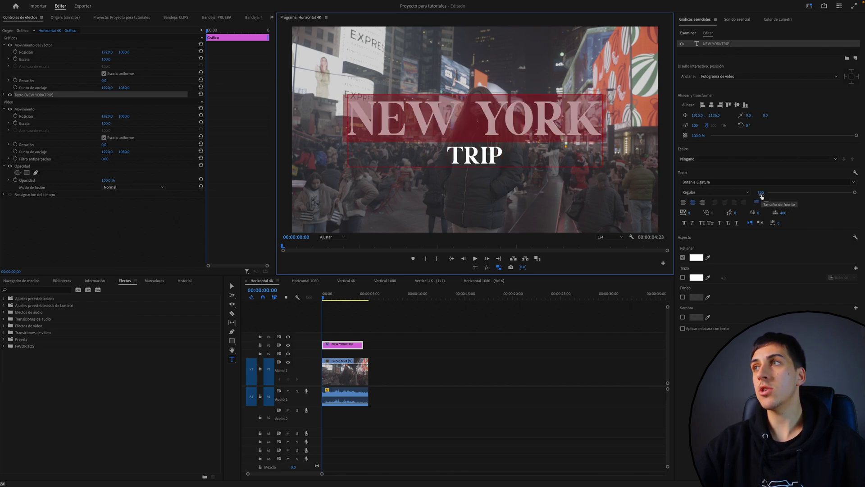
left_click(505, 152)
left_click(437, 151, "shift")
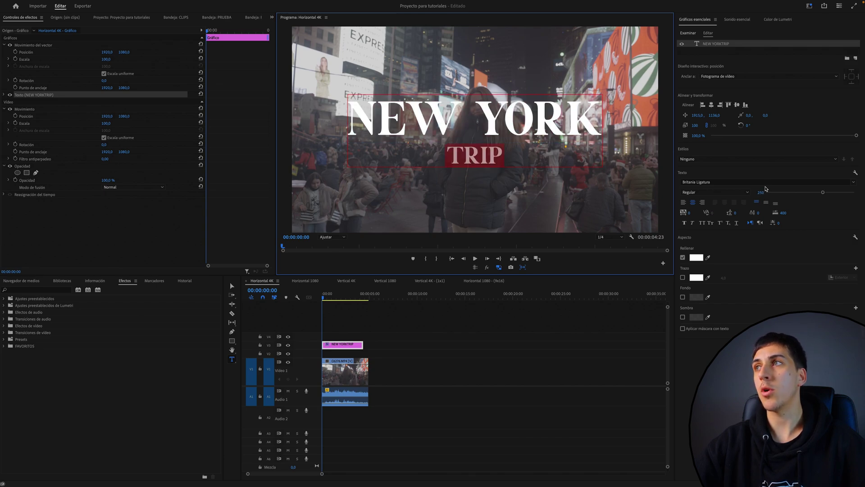
left_click(537, 157)
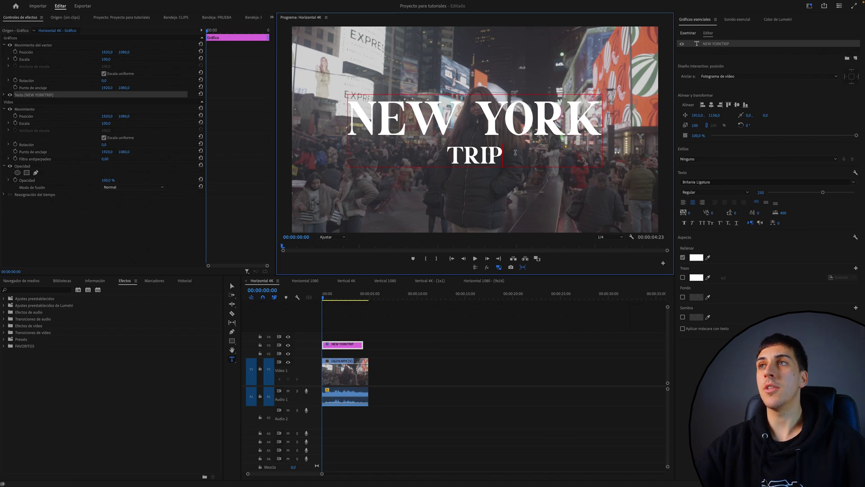
left_click_drag(515, 153, 325, 110)
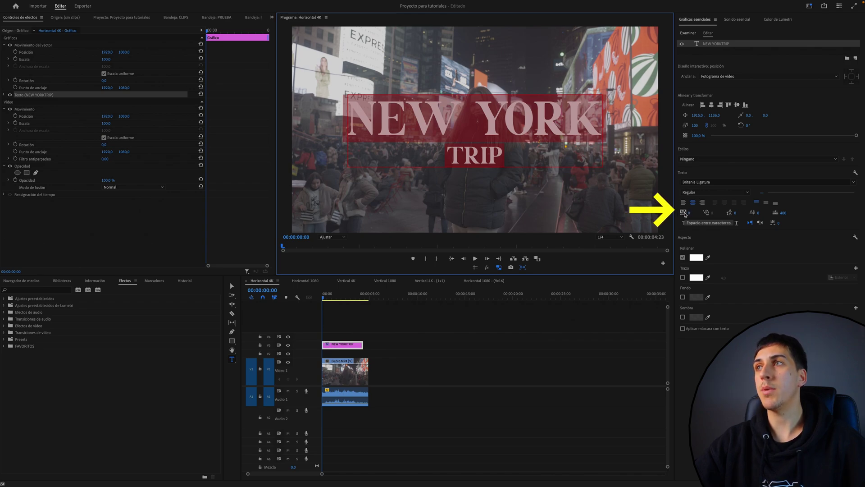
- Set the title's tracking to 260 and leading to 49, tucking TRIP under NEW YORK
mouse_move(684, 215)
left_mouse_down()
mouse_move(771, 215)
mouse_move(725, 213)
left_mouse_up()
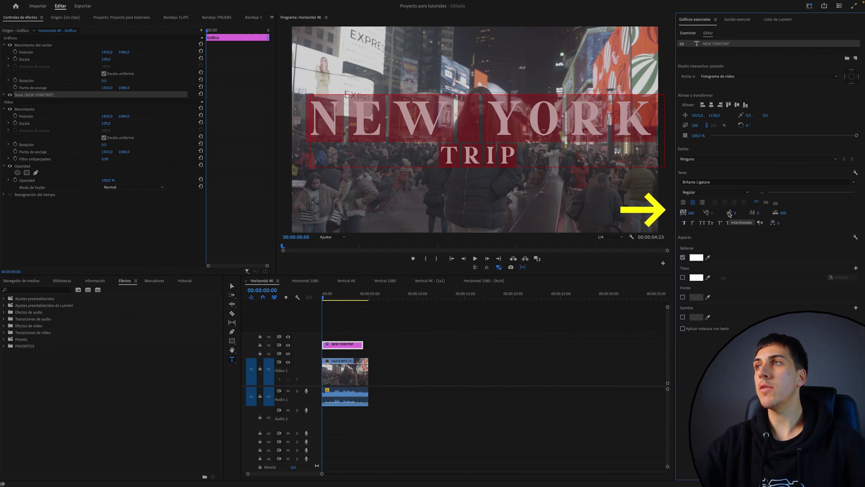
left_click_drag(734, 215, 806, 215)
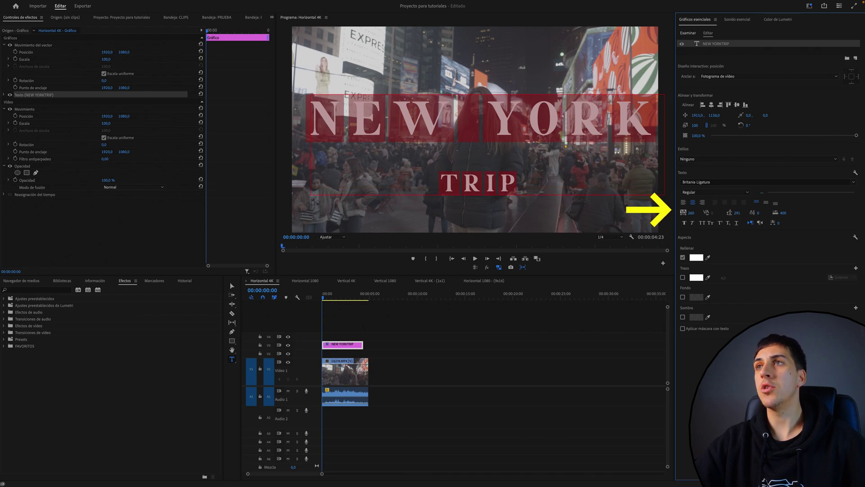
key("ctrl+z")
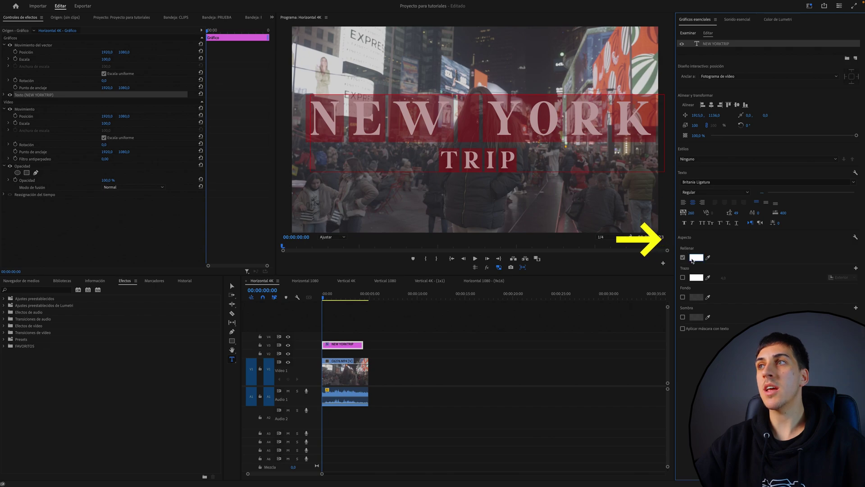
- Colour all the title text lime yellow-green, hex CCFF00
left_click(699, 260)
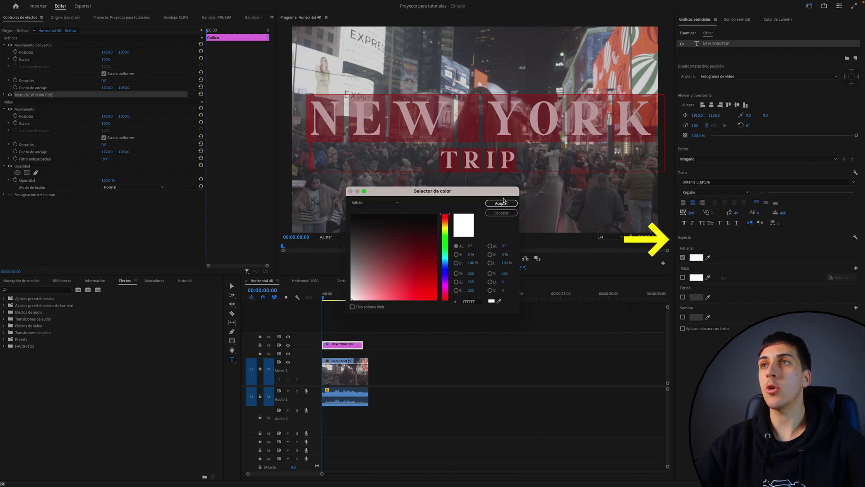
left_click_drag(432, 257, 441, 249)
key("Escape")
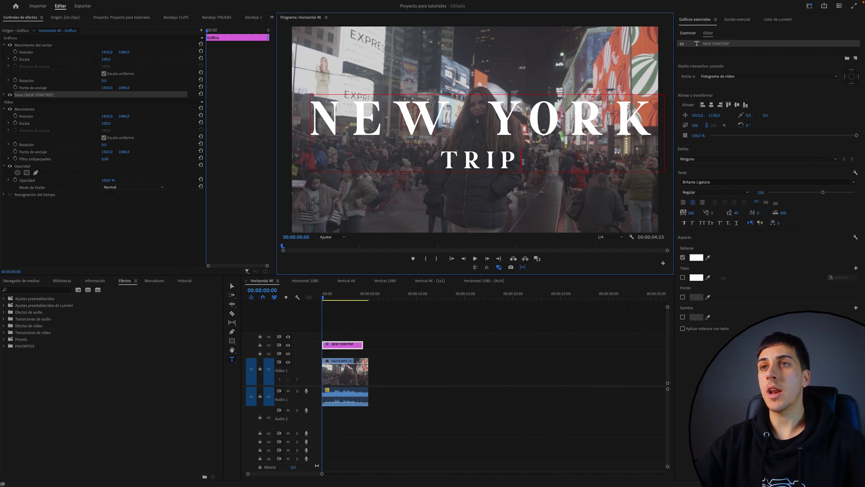
key("ctrl+a")
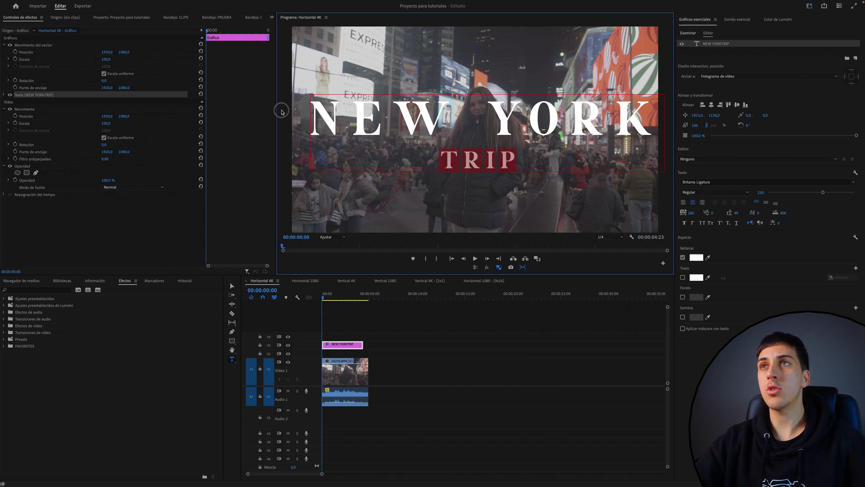
left_click(696, 258)
left_click(395, 283)
left_click_drag(395, 283, 405, 279)
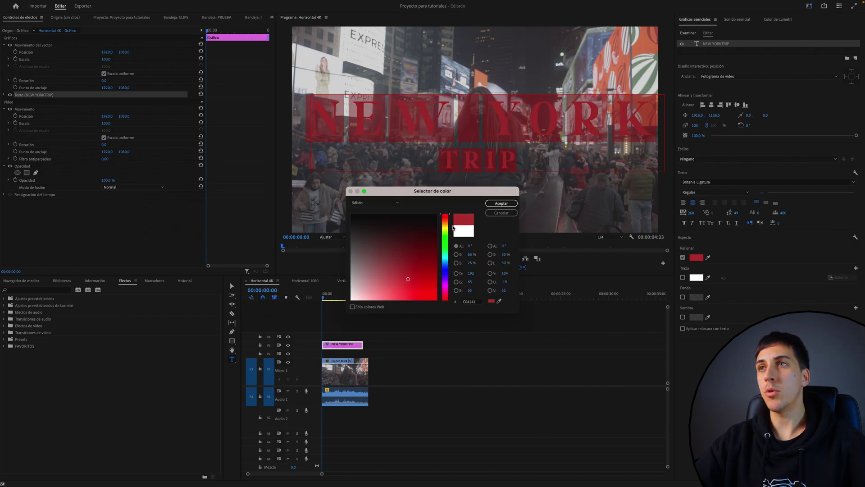
left_click_drag(445, 238, 445, 255)
left_click(414, 275)
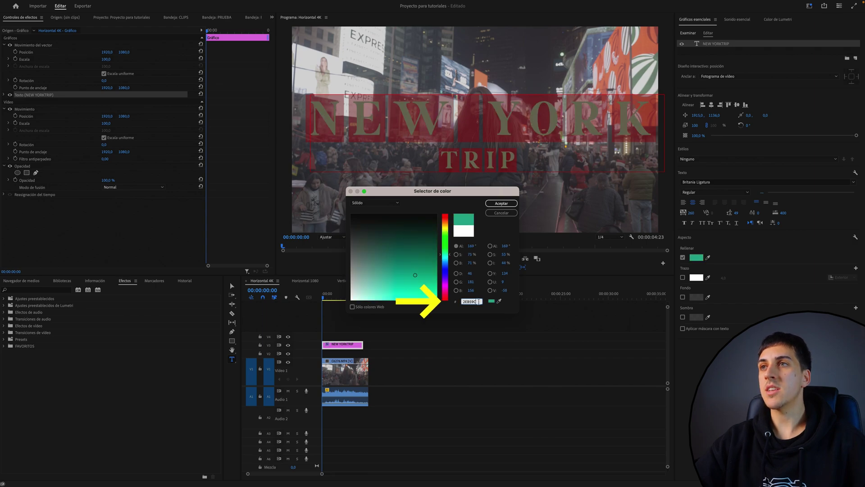
left_click(471, 301)
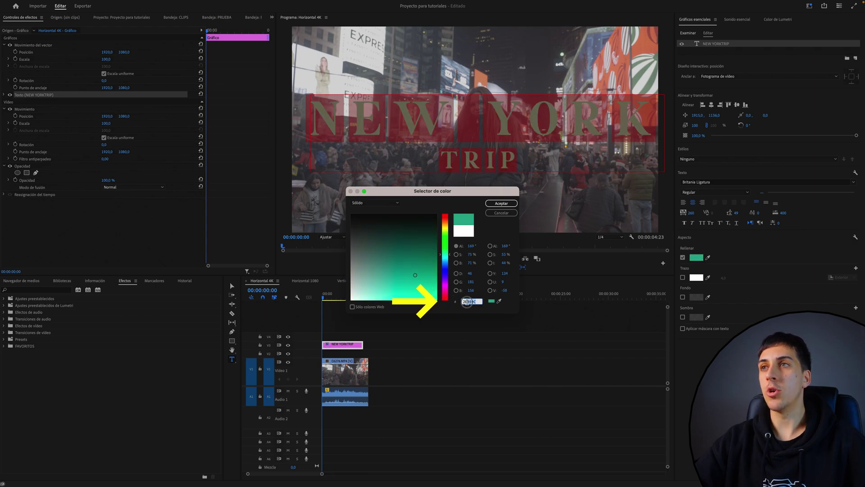
type("CCFF00")
key("Return")
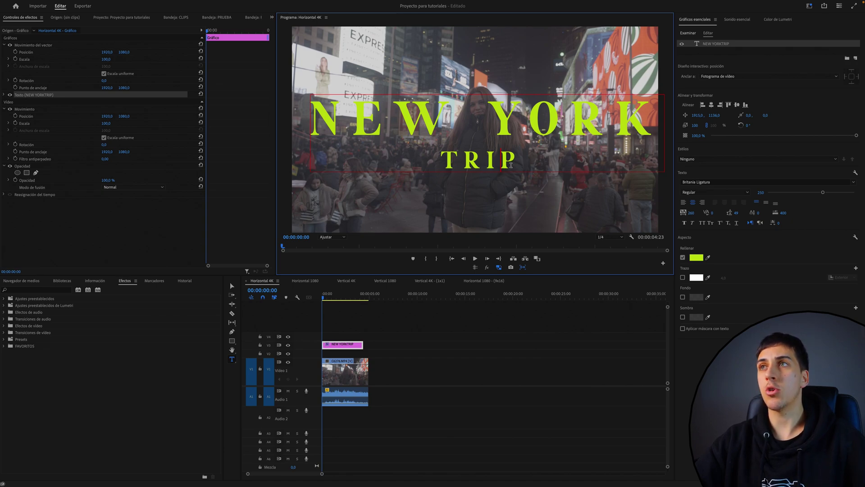
- Make the word TRIP bright blue
left_click_drag(515, 159, 425, 156)
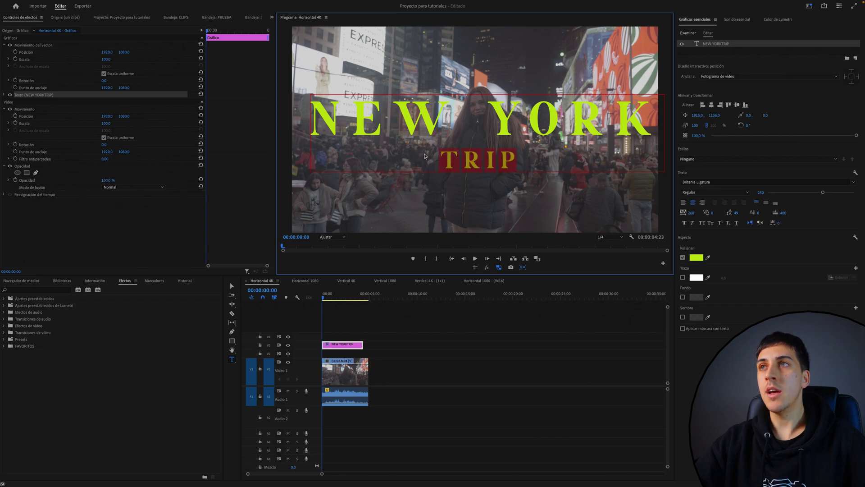
left_click(696, 257)
left_click_drag(445, 229, 445, 273)
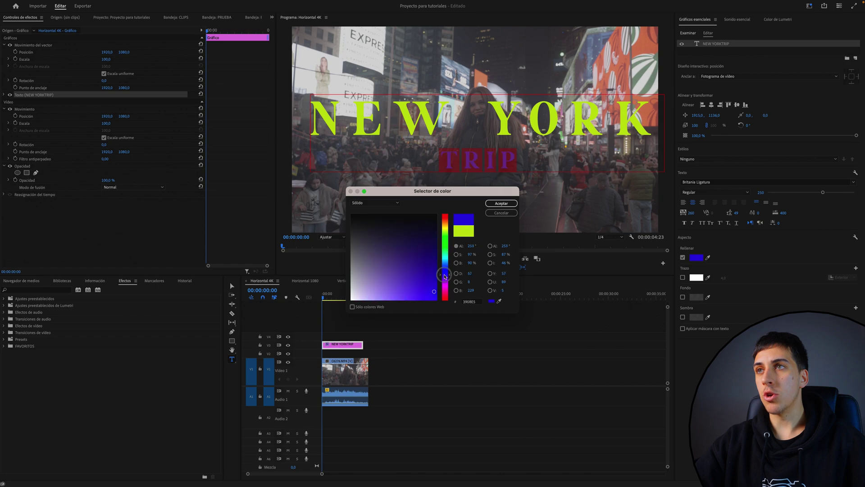
left_click(502, 203)
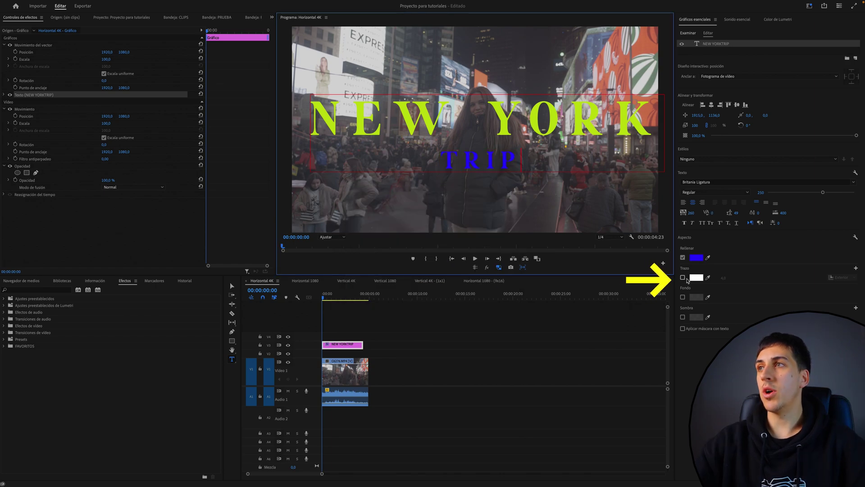
- Add a white stroke of width 25, positioned outside, to the whole title
key("ctrl+a")
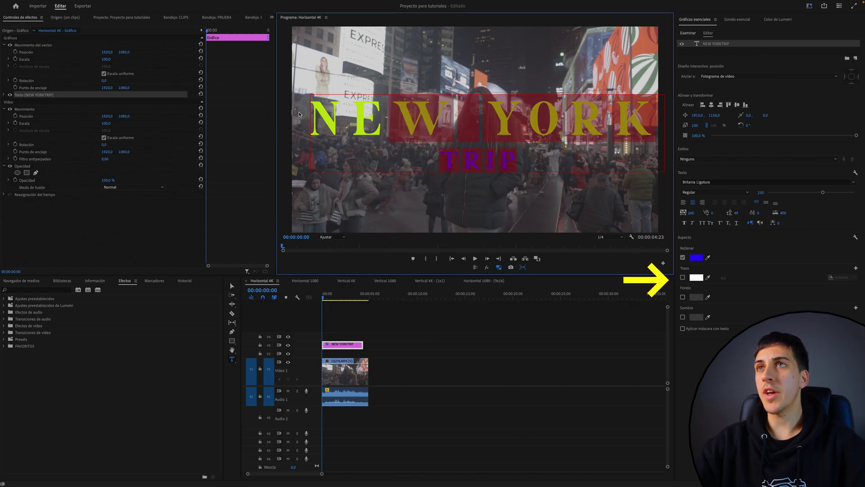
left_click(683, 277)
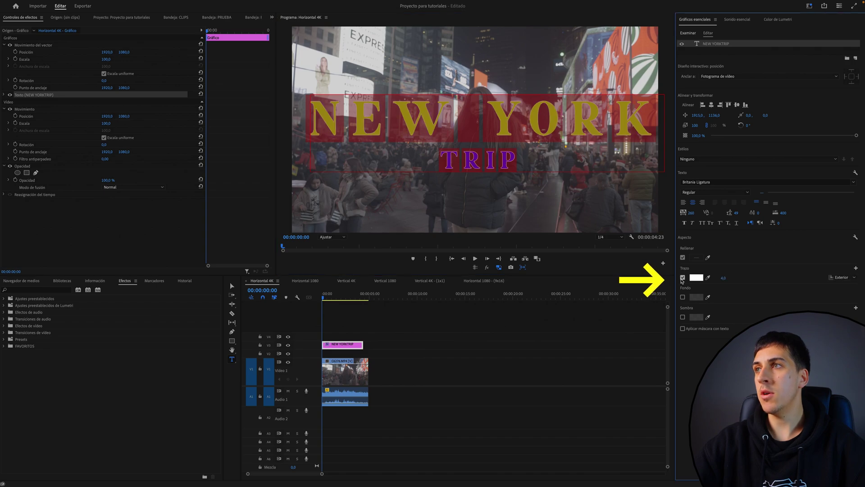
left_click(696, 278)
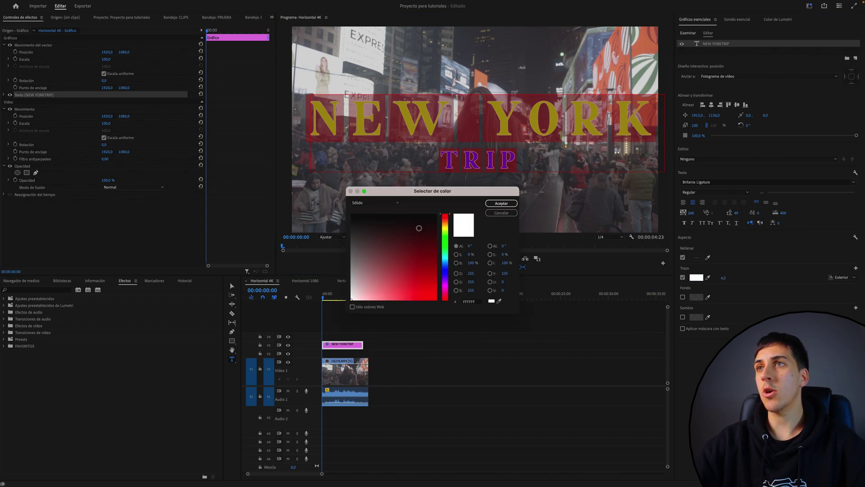
left_click(501, 203)
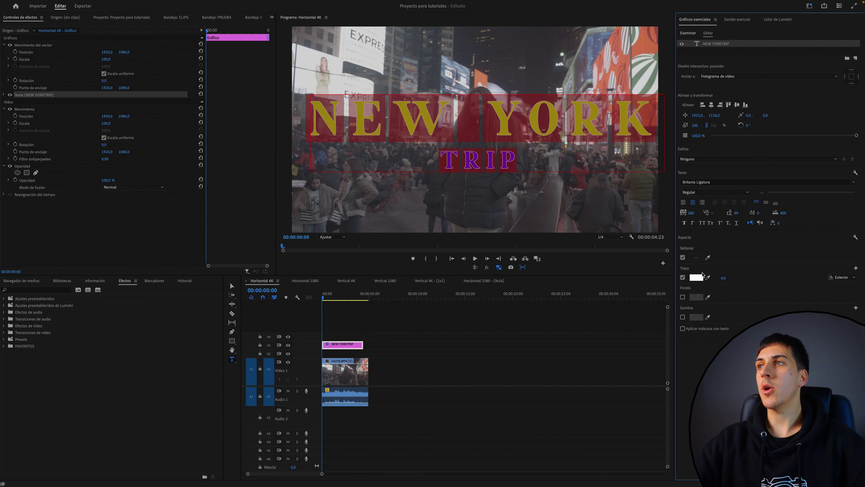
left_click(707, 278)
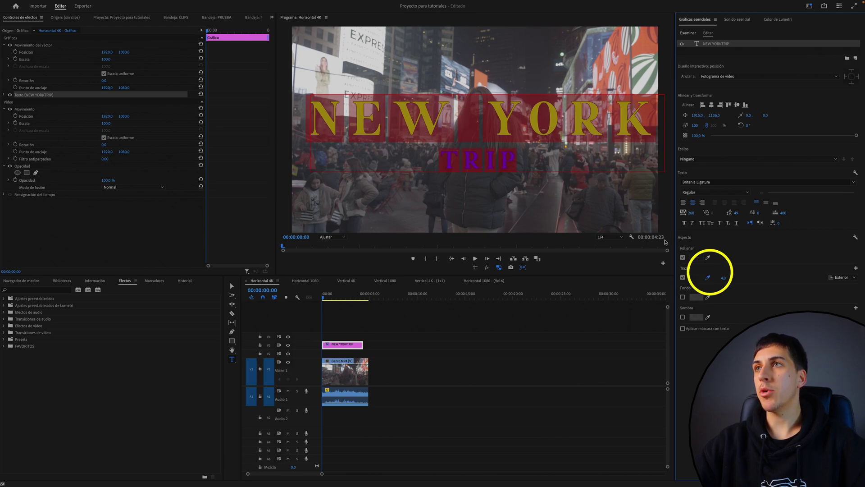
left_click(708, 279)
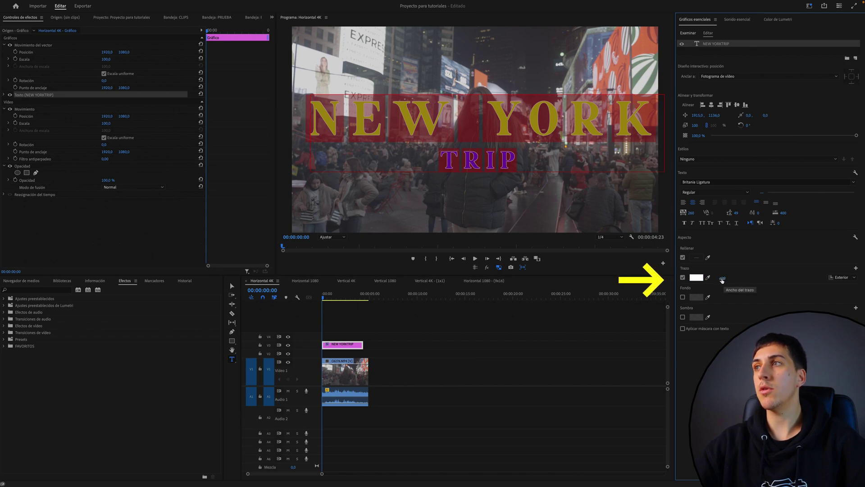
mouse_move(721, 280)
left_mouse_down()
mouse_move(739, 280)
mouse_move(717, 277)
mouse_move(726, 277)
left_mouse_up()
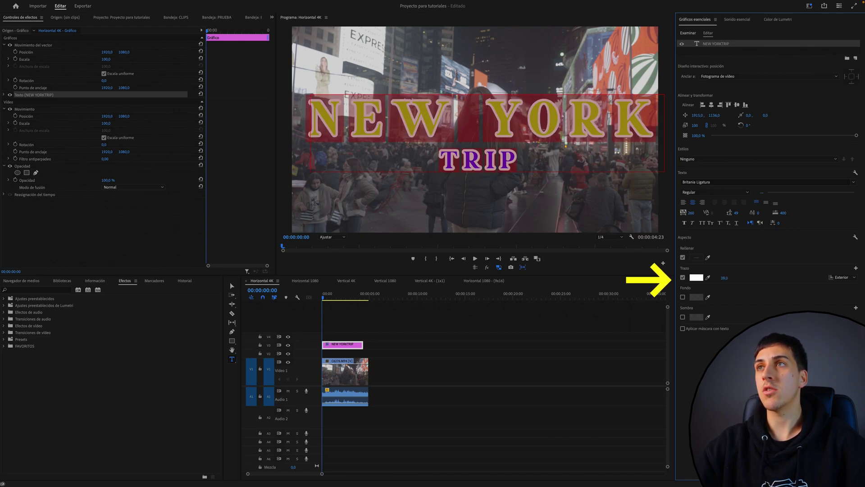
left_click(837, 279)
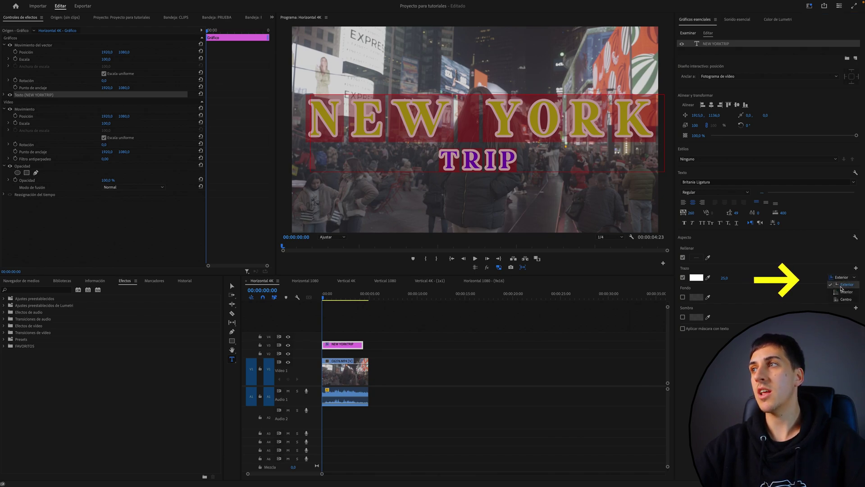
left_click(846, 291)
left_click(841, 277)
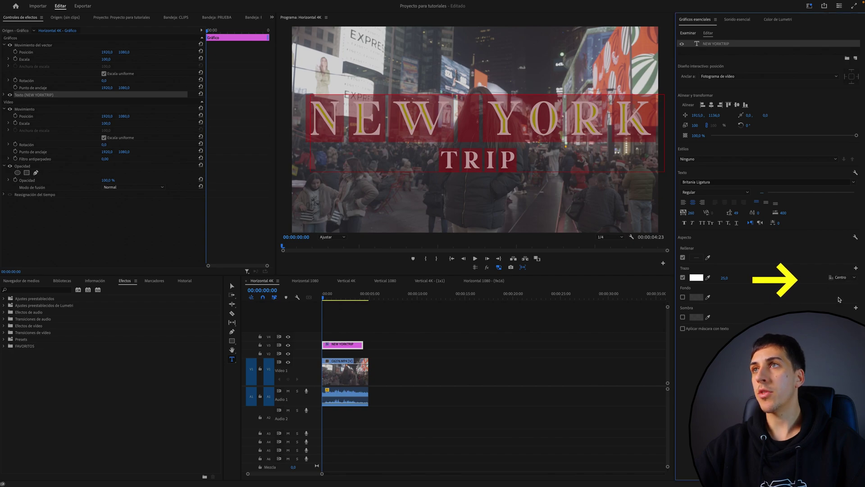
left_click(836, 284)
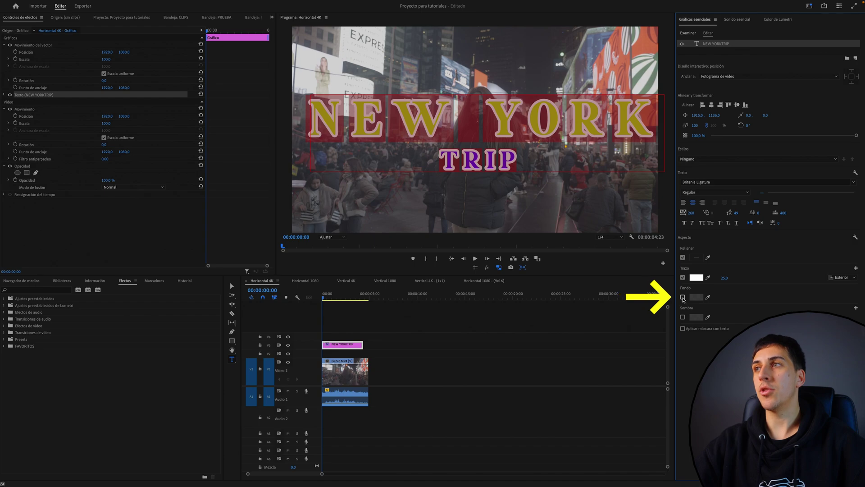
- Add a dark red background box at 60% opacity, size 57.1, with rounded corners
left_click(683, 297)
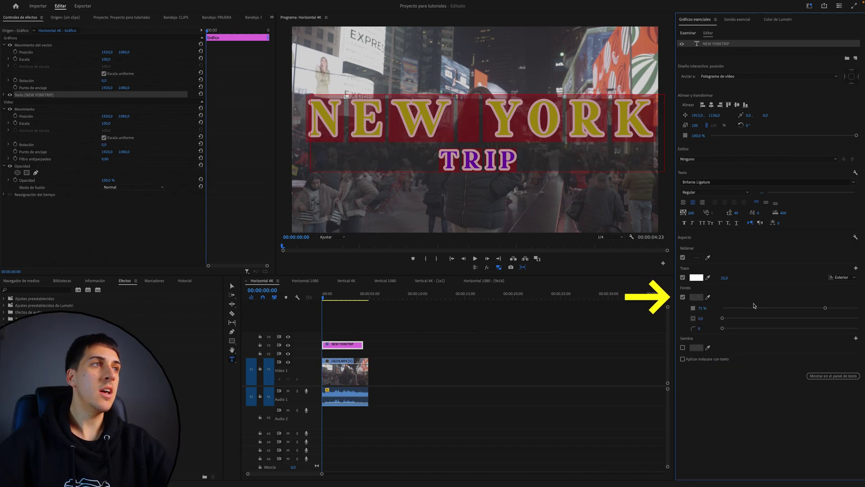
left_click(696, 297)
mouse_move(426, 257)
left_mouse_down()
mouse_move(430, 291)
mouse_move(436, 271)
left_mouse_up()
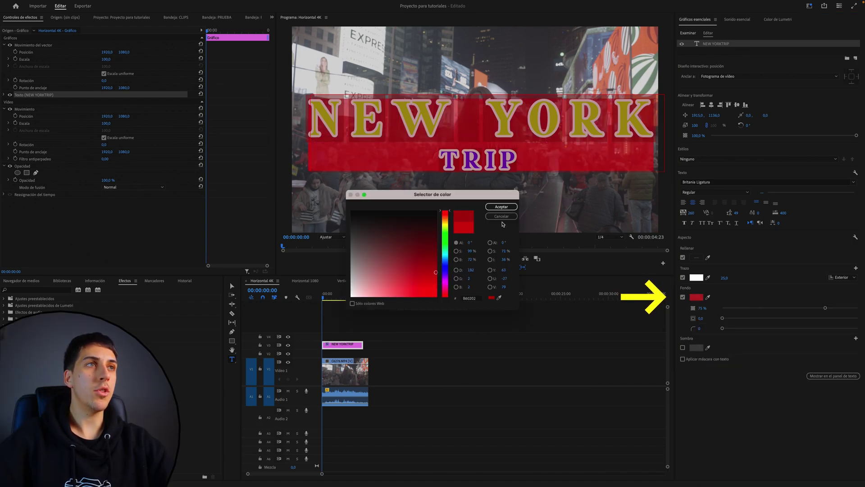
left_click(501, 206)
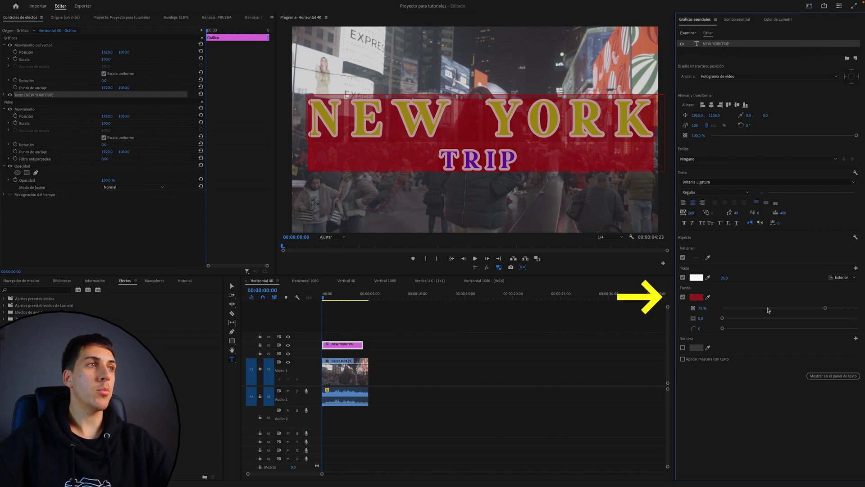
left_click_drag(737, 310, 806, 310)
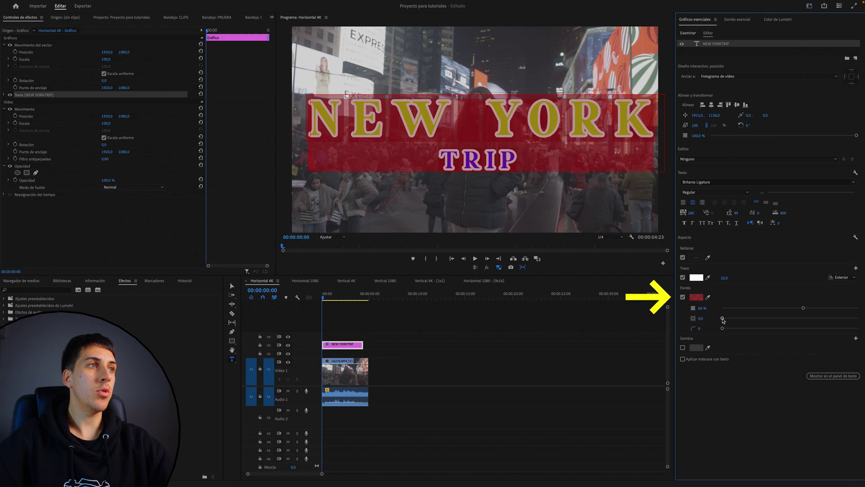
mouse_move(722, 318)
left_mouse_down()
mouse_move(826, 321)
mouse_move(800, 318)
left_mouse_up()
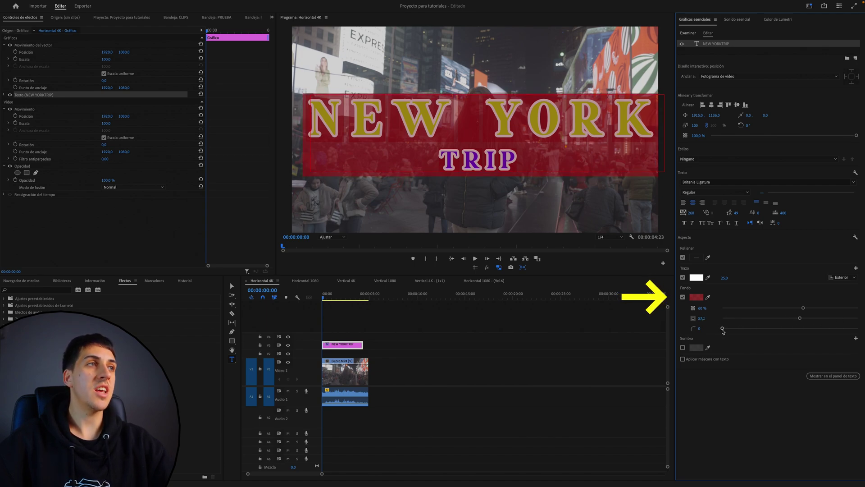
left_click_drag(723, 331, 742, 329)
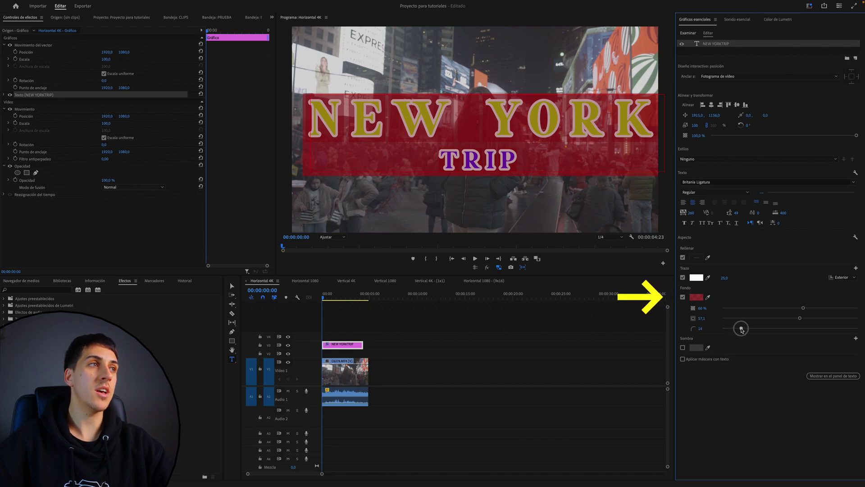
- Round the box corners to 65 and add a dark reddish-brown drop shadow
left_click_drag(741, 329, 811, 328)
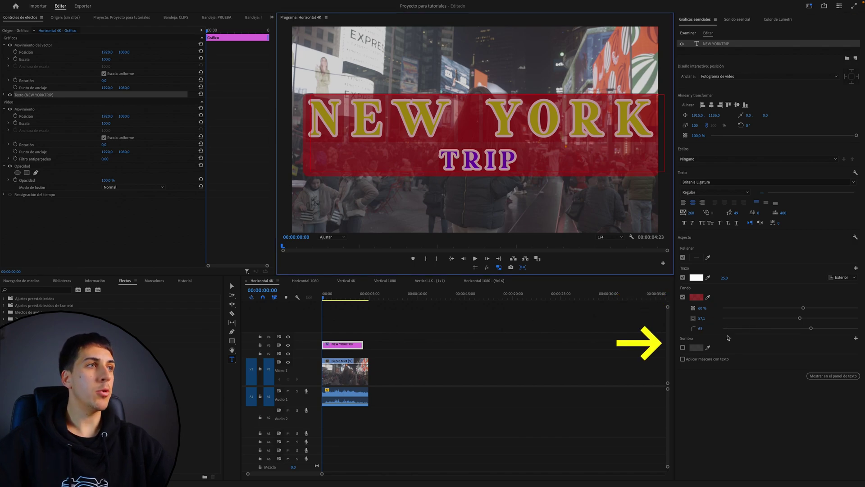
left_click(683, 347)
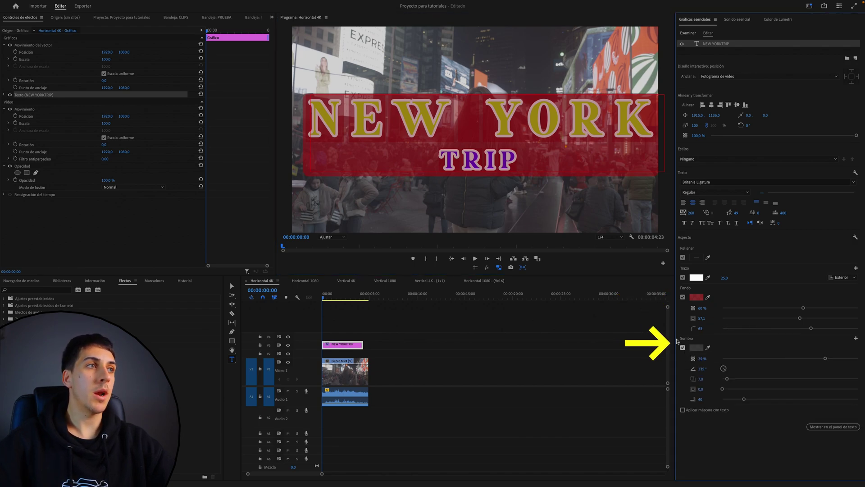
left_click(529, 141)
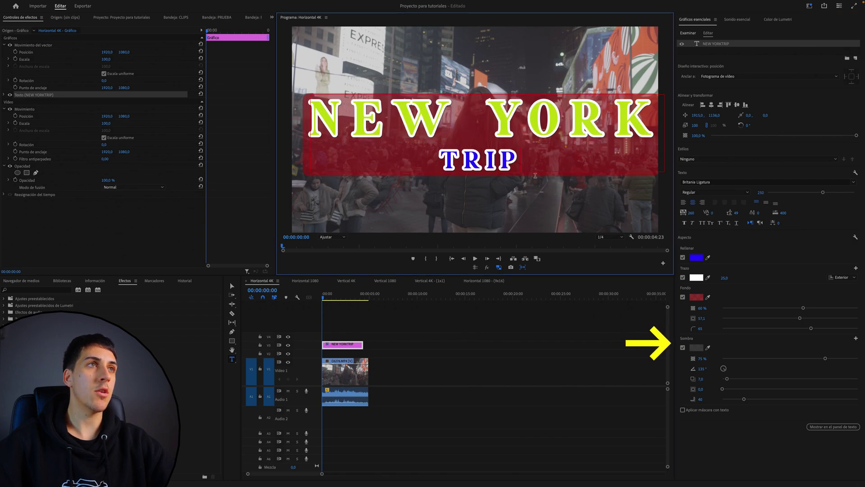
left_click(696, 347)
left_click_drag(372, 237, 378, 235)
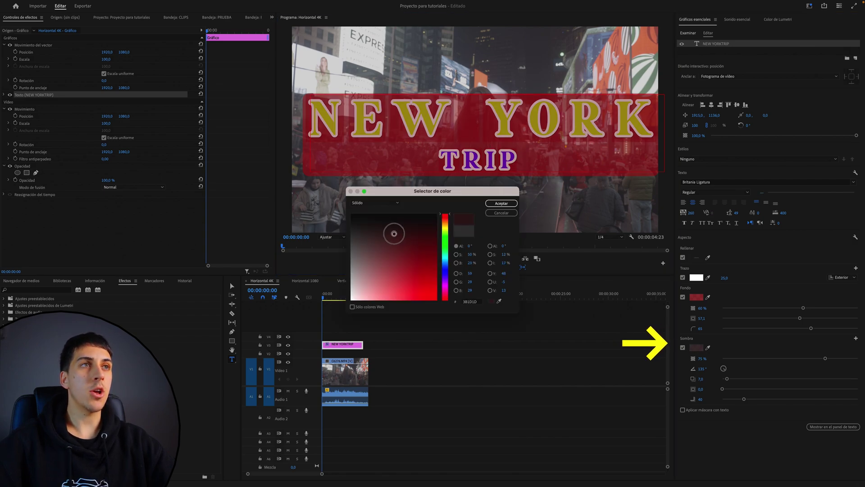
left_click(501, 203)
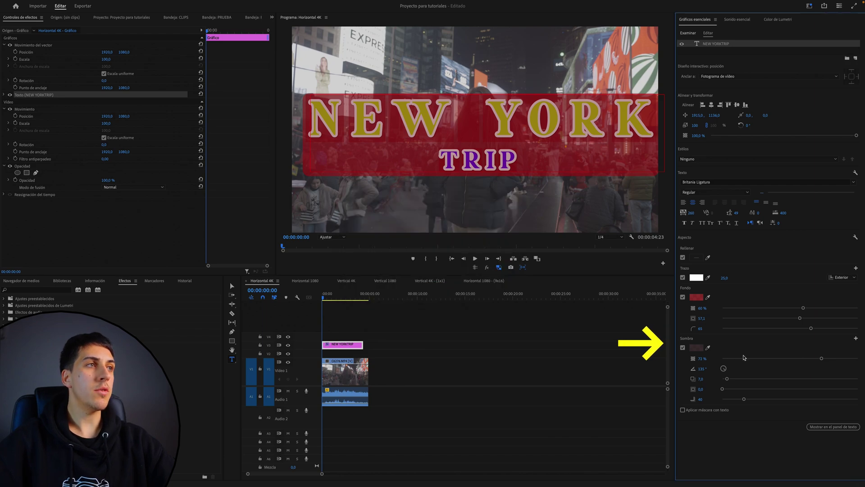
- Set the shadow to 100% opacity, 262° angle, distance 108.7, size 80, blur 103
mouse_move(744, 358)
left_mouse_down()
mouse_move(750, 366)
mouse_move(857, 360)
left_mouse_up()
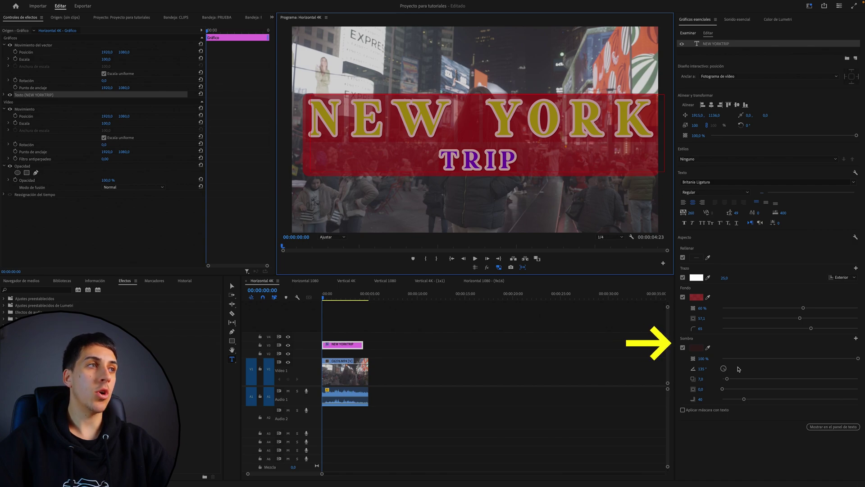
left_click_drag(724, 369, 796, 378)
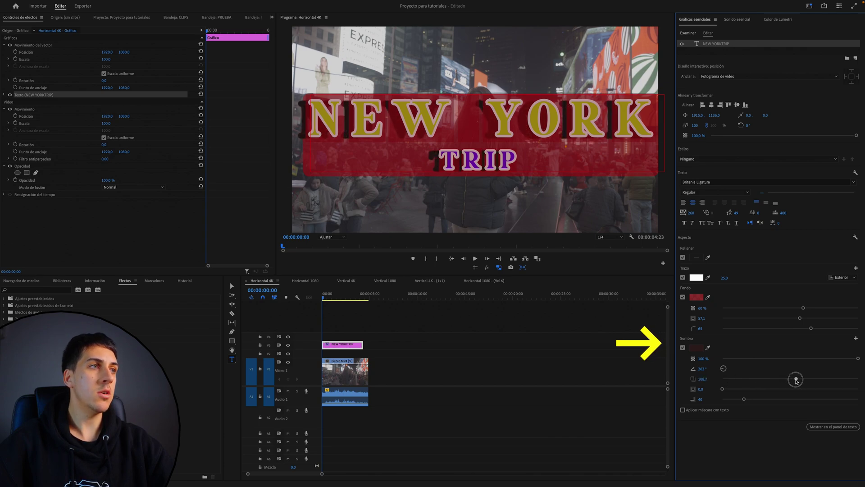
left_click_drag(723, 389, 846, 390)
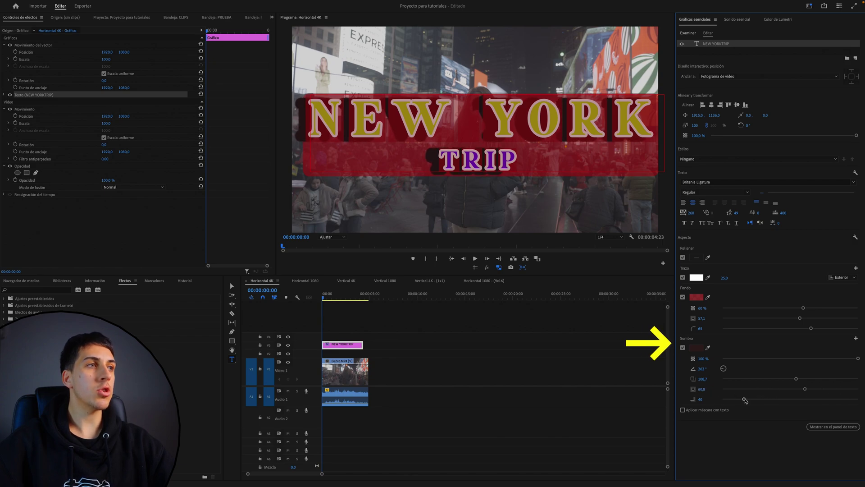
left_click_drag(740, 398, 829, 402)
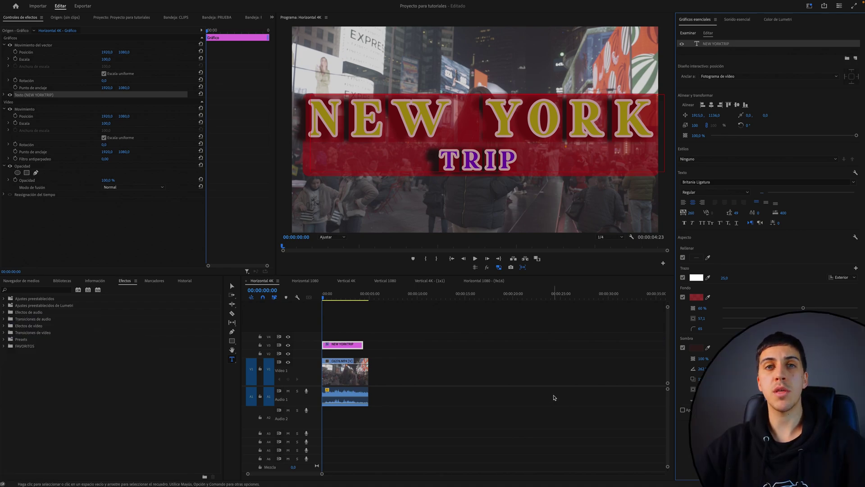
- Deselect the title layer and pick the Type tool for new text
left_click(414, 343)
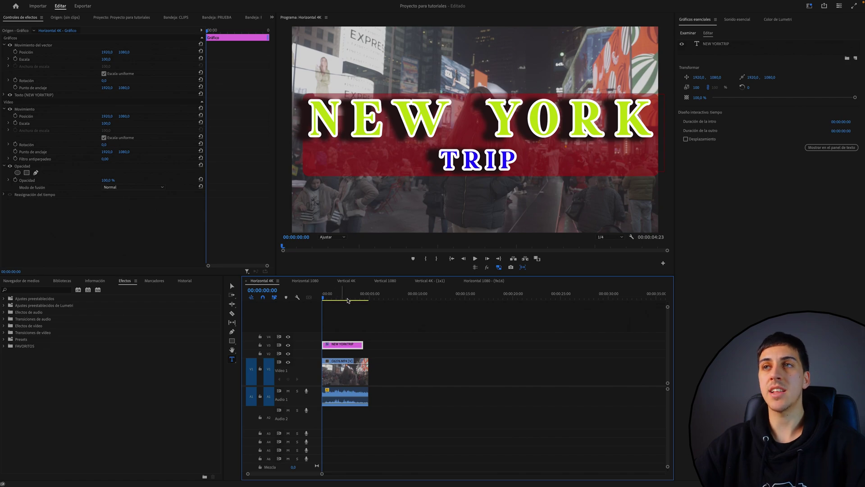
left_click(232, 359)
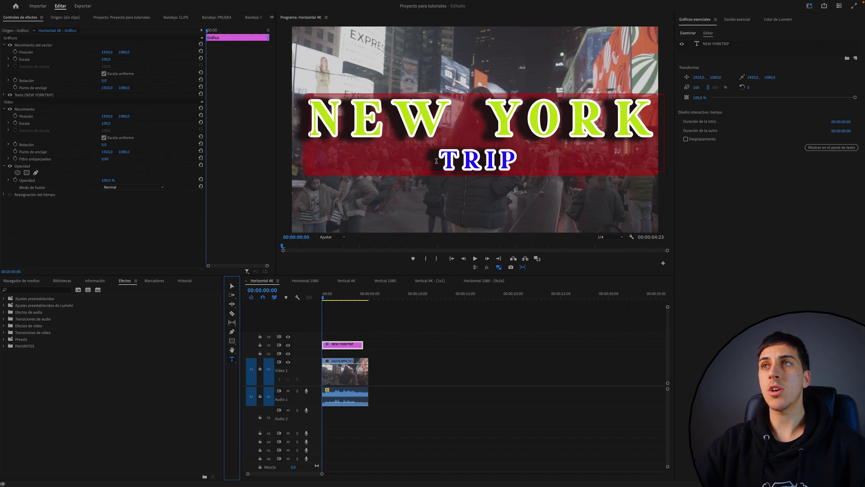
- Type 2023 as a new text layer below TRIP
left_click(445, 211)
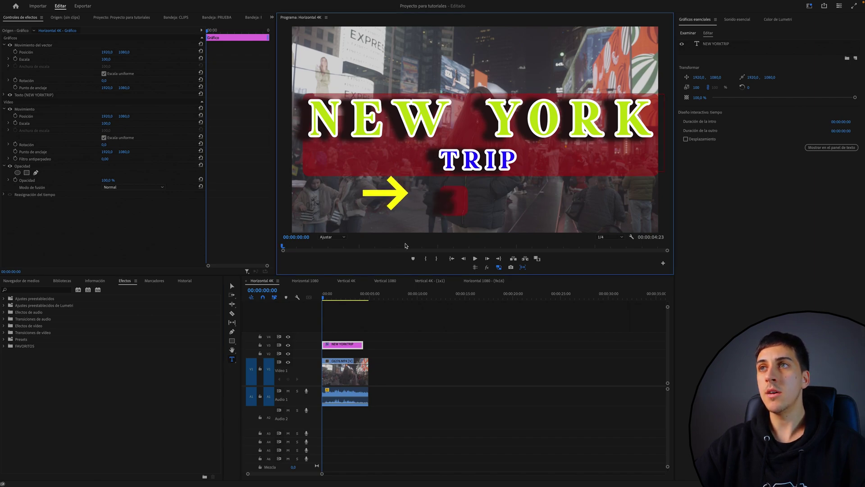
type("2023")
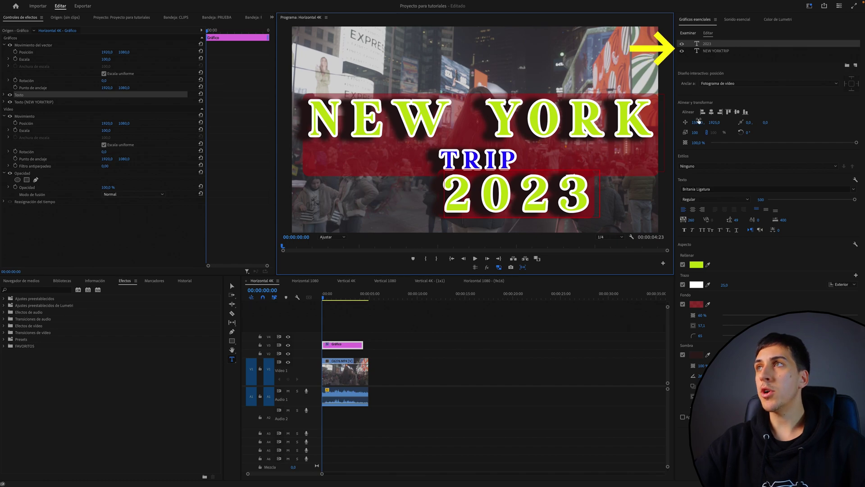
left_click(708, 47)
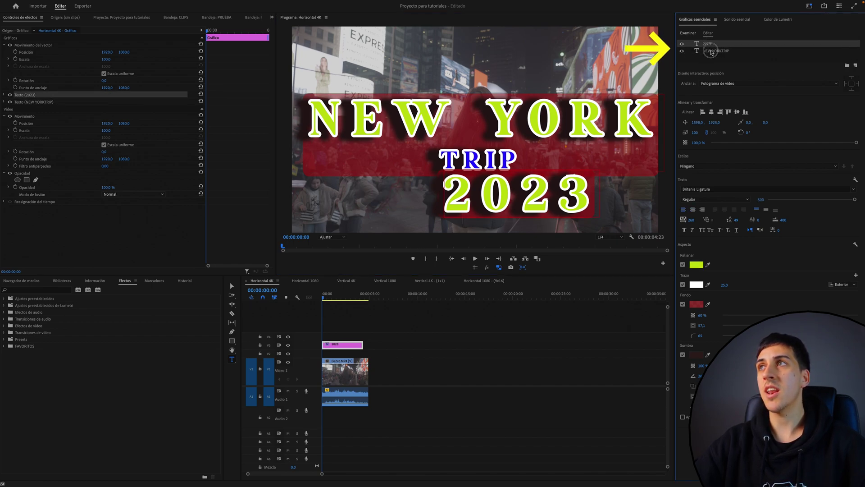
left_click(343, 324)
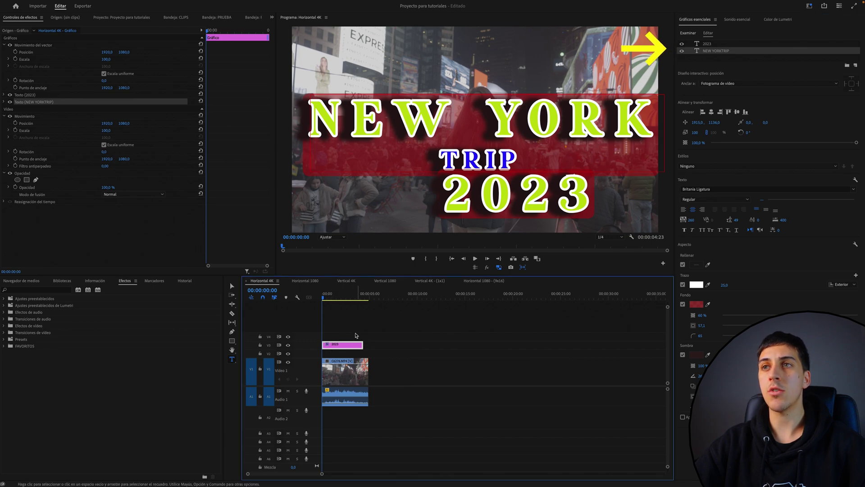
left_click(714, 47)
left_click(708, 45)
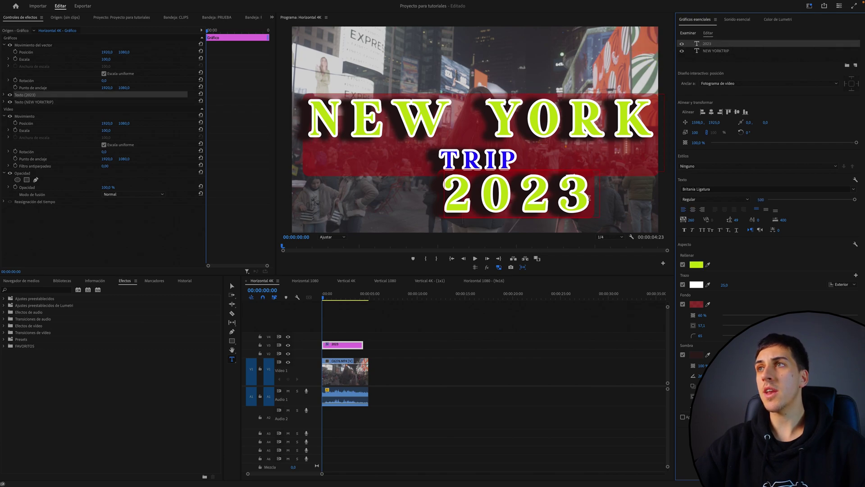
- Set 2023 to size 150, centre it horizontally, and remove its background and shadow
left_click_drag(589, 196, 419, 198)
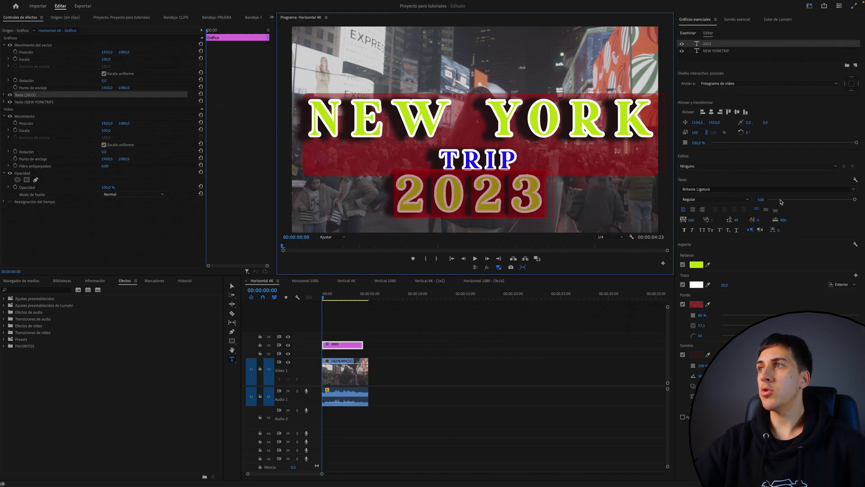
left_click_drag(781, 201, 801, 199)
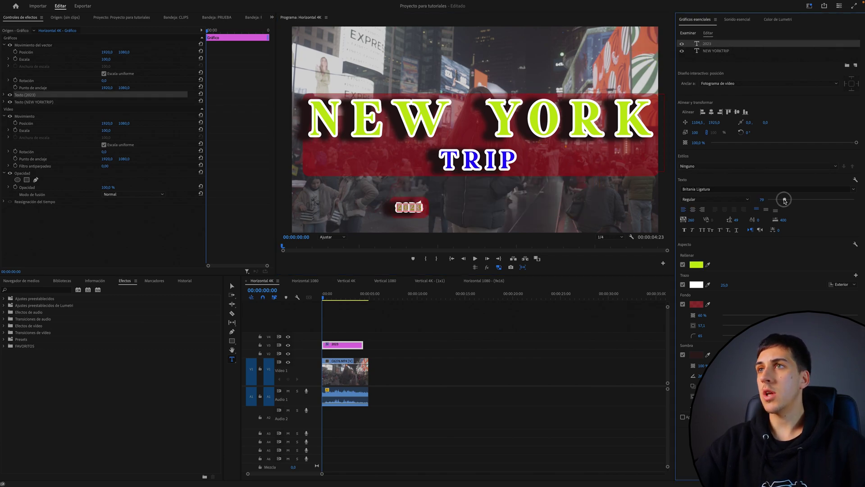
left_click(711, 112)
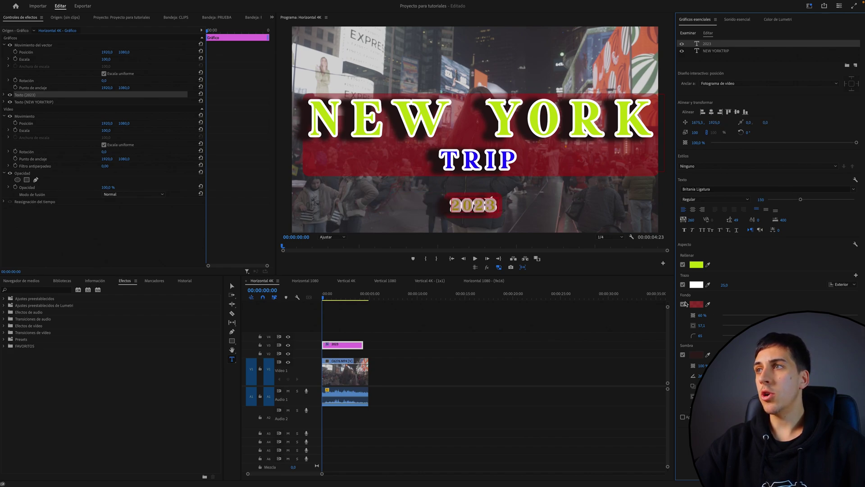
left_click(683, 304)
left_click(682, 325)
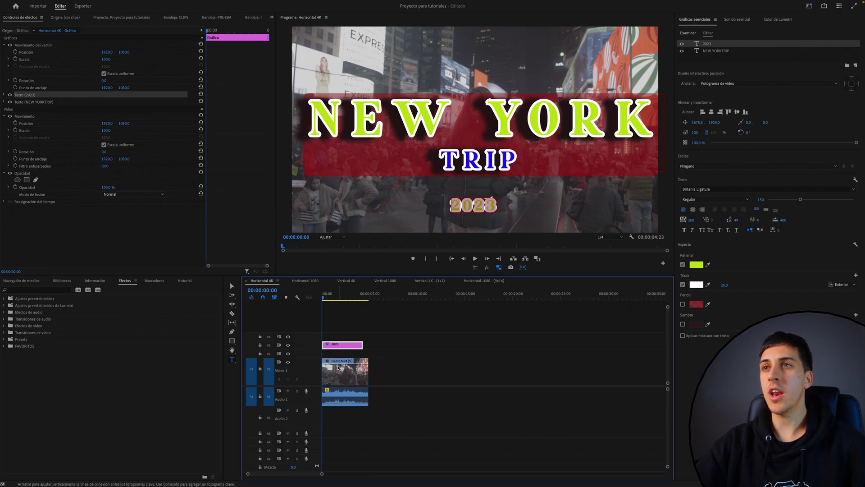
- Delete the 2023 layer and recreate 2023 as a separate text graphic
right_click(710, 45)
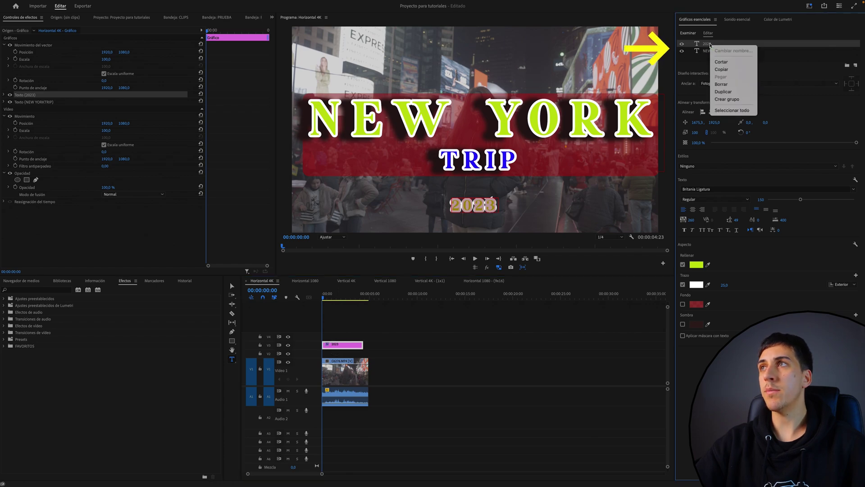
left_click(721, 84)
left_click_drag(327, 297, 368, 301)
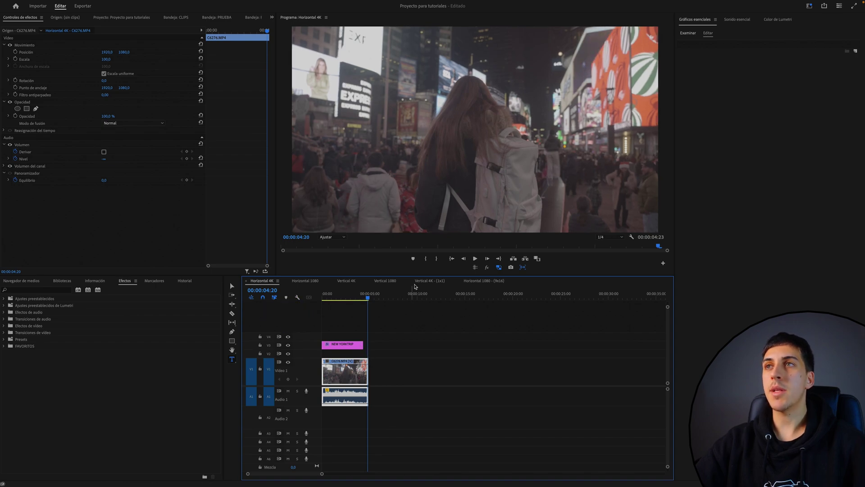
left_click(437, 135)
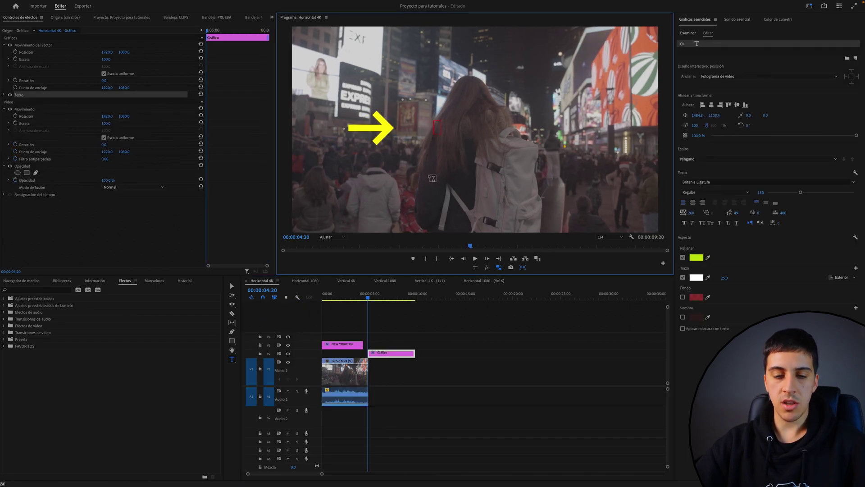
type("2023")
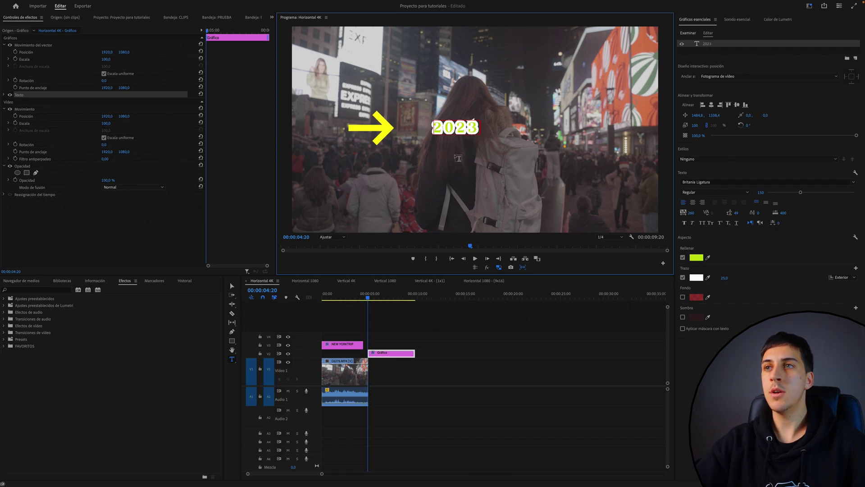
- Move the 2023 clip to the start of the sequence
left_click(379, 336)
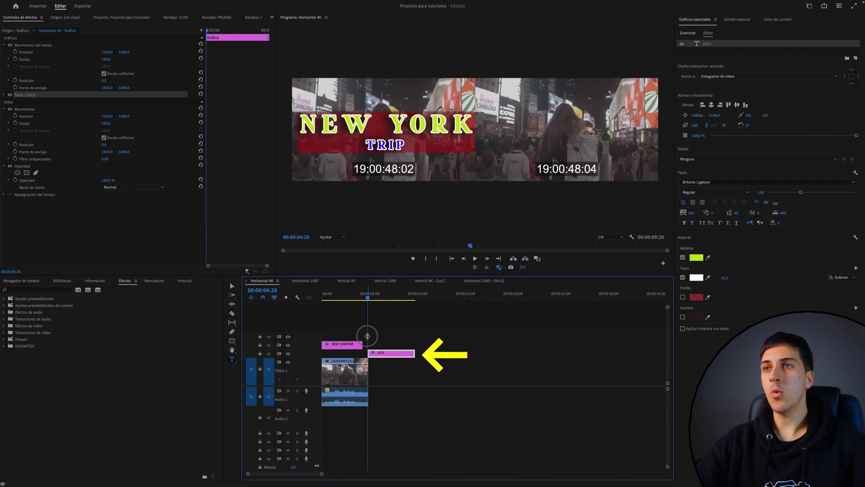
key("space")
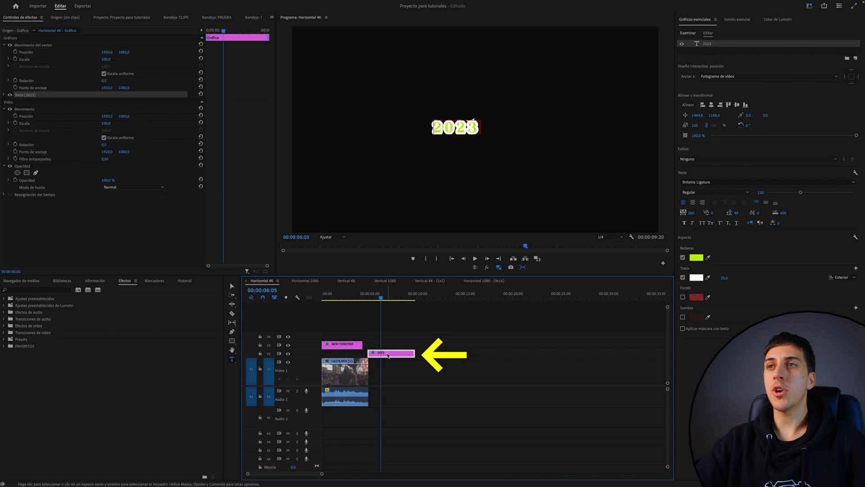
left_click_drag(387, 354, 341, 355)
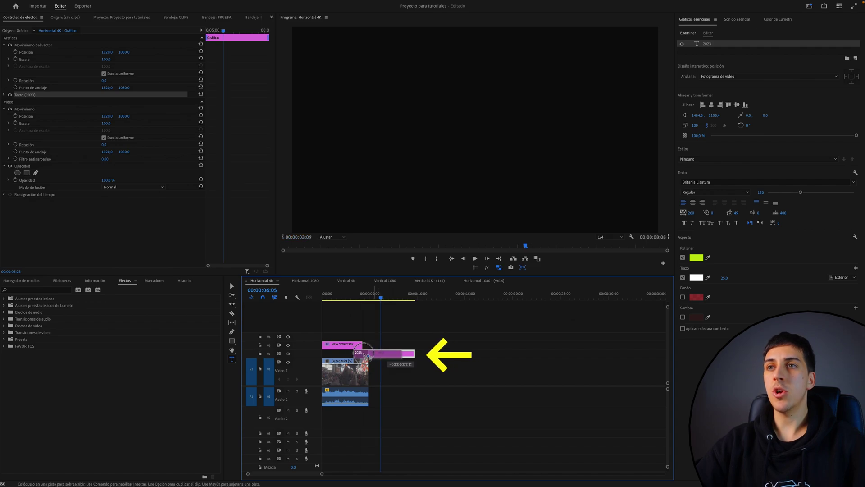
left_click(337, 297)
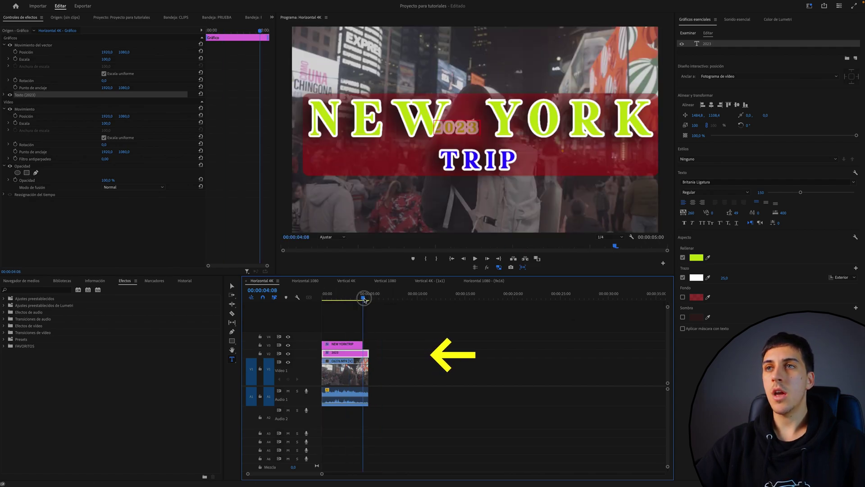
- Position the 2023 text just below TRIP in the Program monitor
left_click(353, 346)
left_click(349, 354)
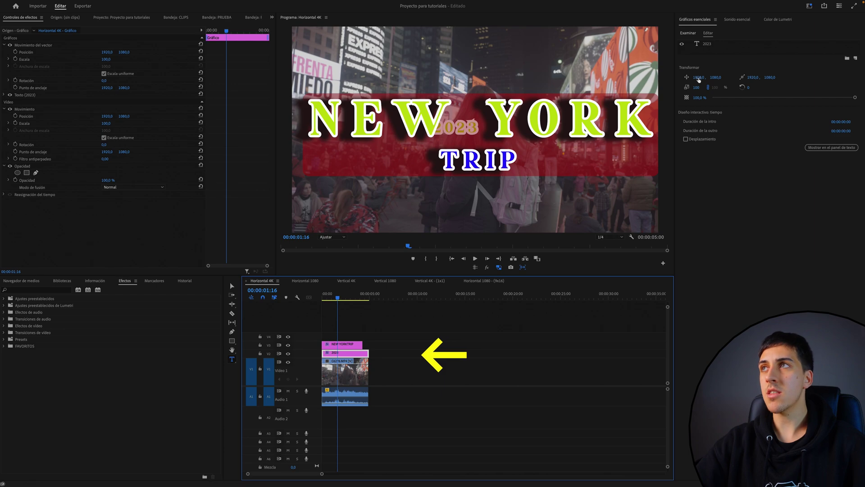
left_click(709, 44)
mouse_move(697, 116)
left_mouse_down()
mouse_move(737, 108)
mouse_move(765, 115)
left_mouse_up()
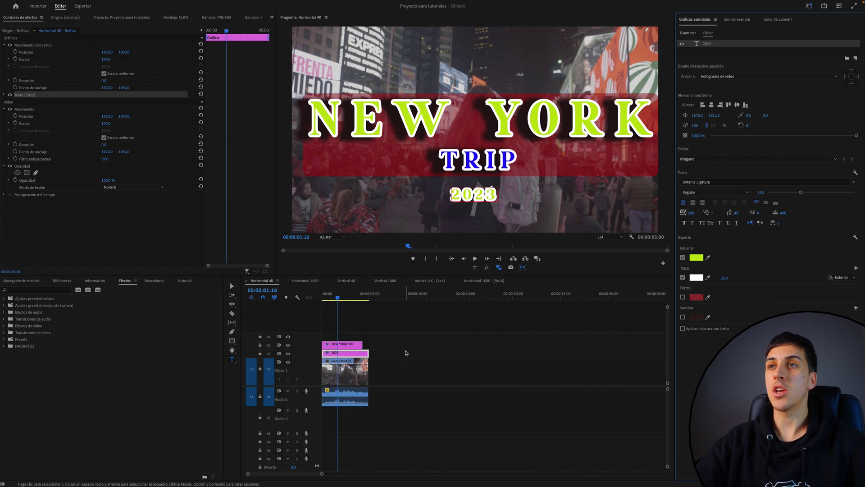
left_click(431, 400)
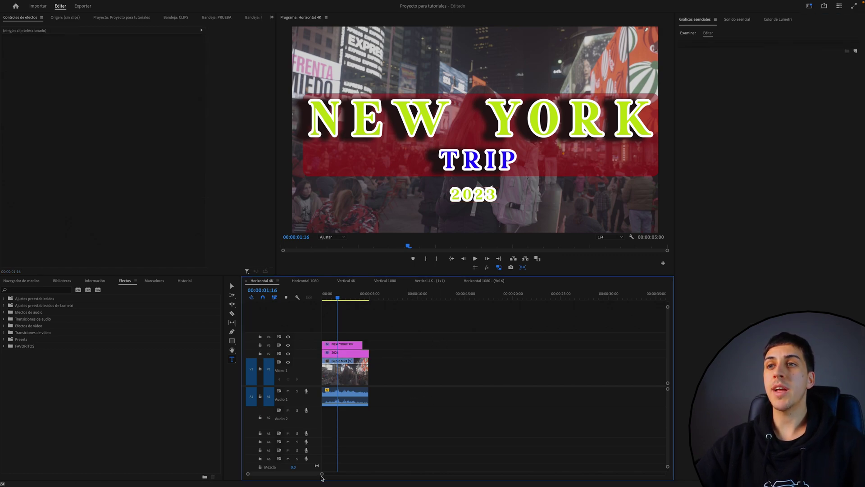
- Apply Disolución de película to both ends of the title clips and preview
left_click_drag(322, 474, 286, 475)
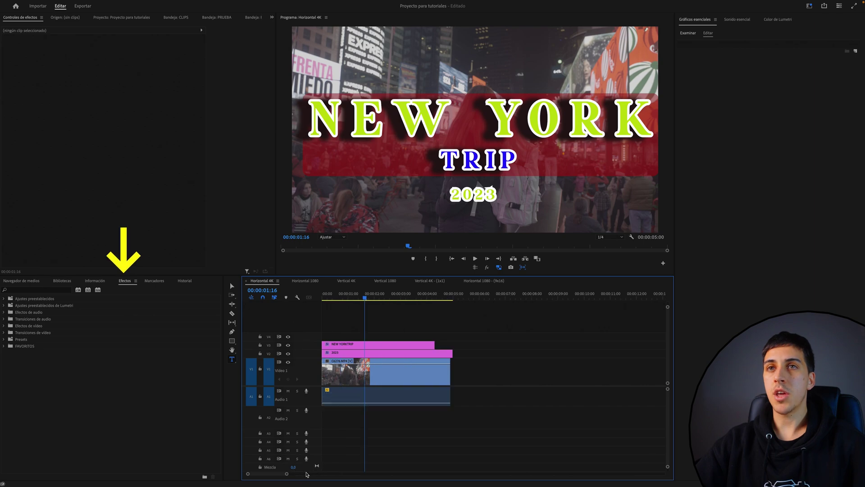
left_click(119, 285)
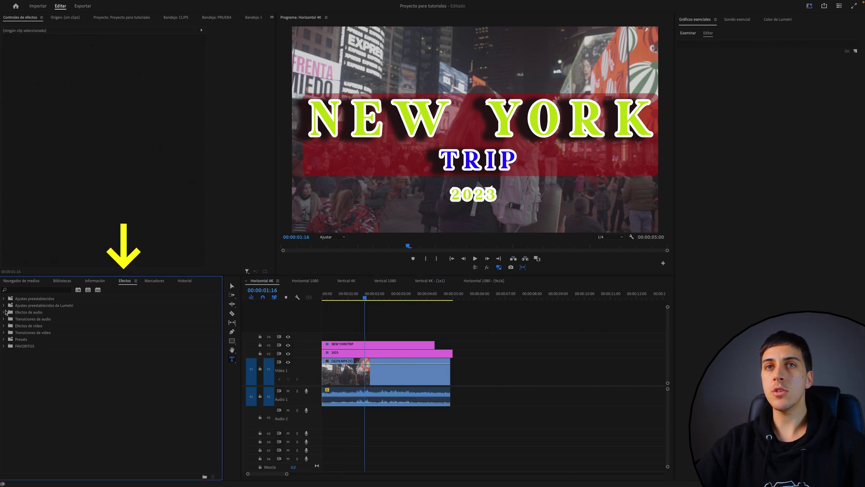
left_click(36, 289)
type("DISOLUCIO")
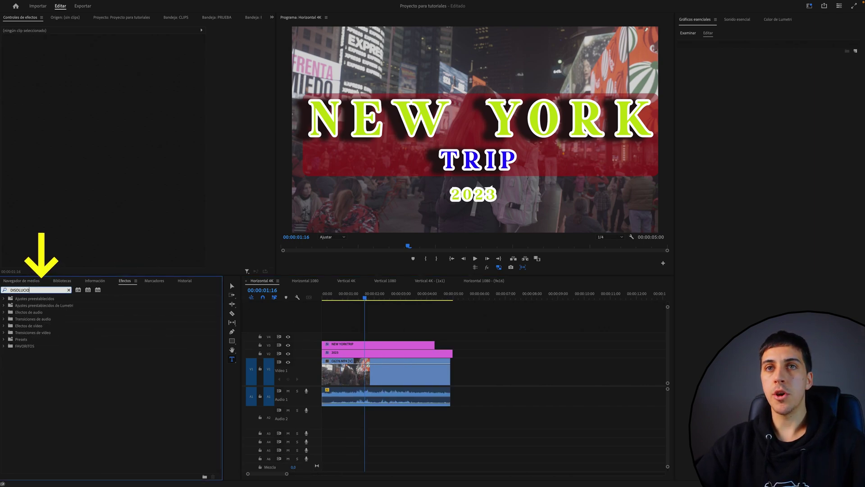
key("BackSpace")
mouse_move(81, 352)
left_mouse_down()
mouse_move(324, 354)
mouse_move(327, 347)
left_mouse_up()
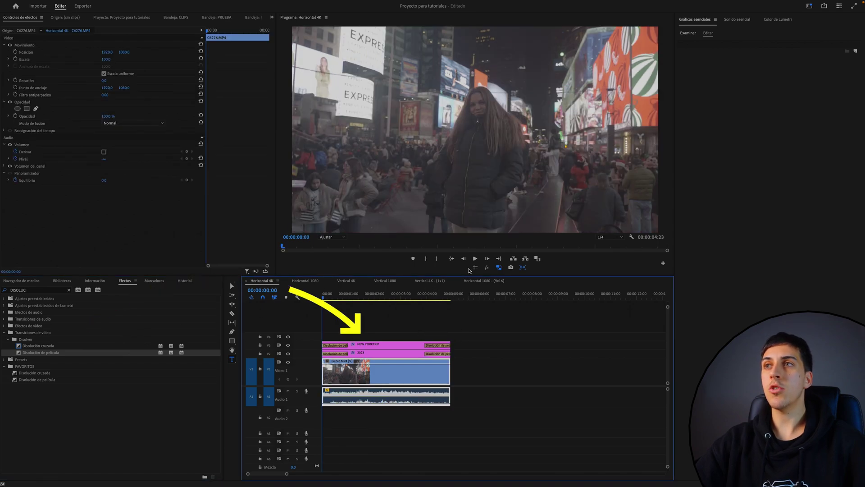
left_click(474, 260)
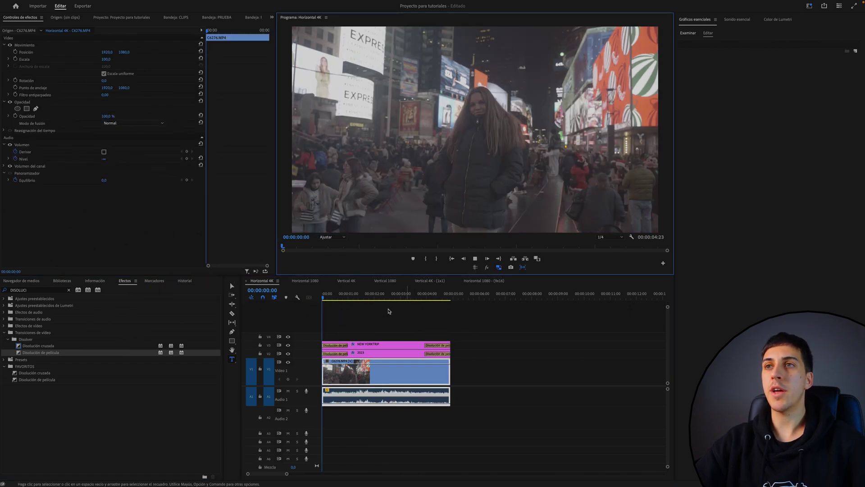
left_click(347, 322)
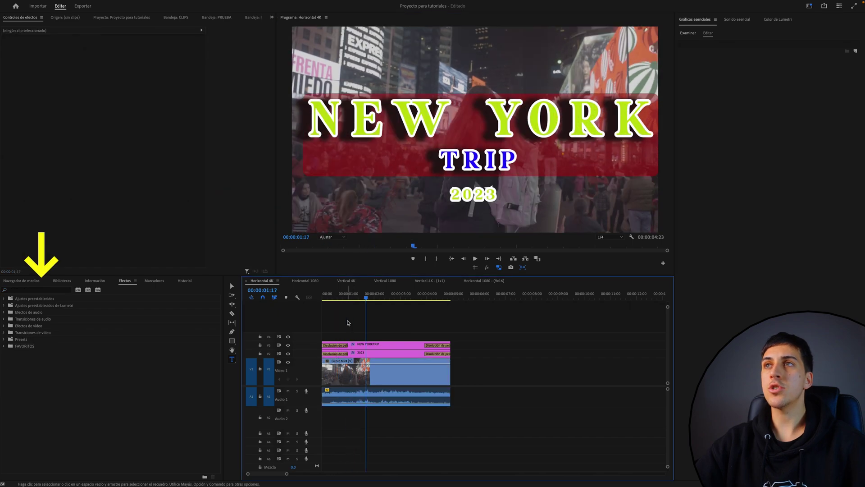
- Apply the Transformar effect to the NEW YORK TRIP and 2023 clips
left_click(50, 290)
type("TRANSFOR")
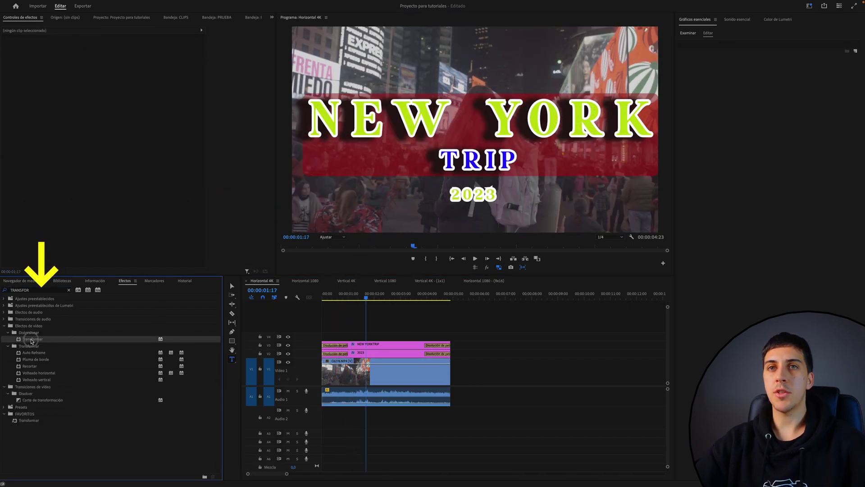
left_click_drag(31, 341, 369, 345)
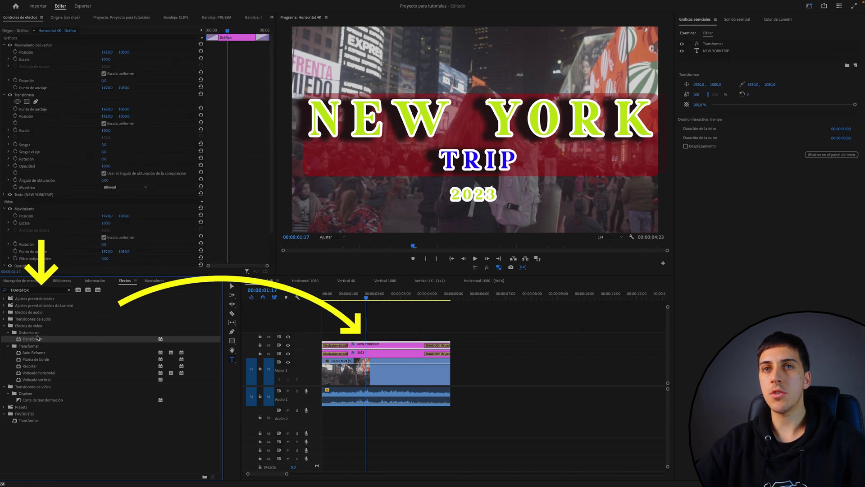
left_click_drag(38, 338, 383, 352)
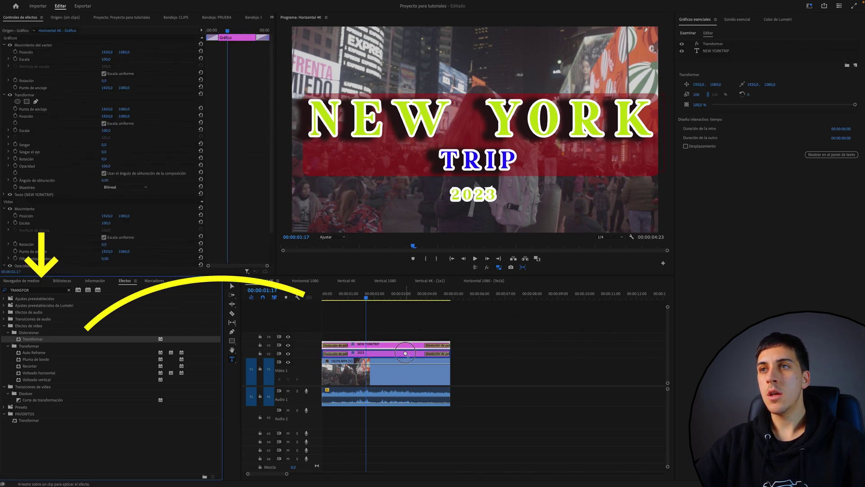
- Apply 3D básico to both the NEW YORK TRIP and 2023 clips
left_click(69, 289)
left_click(53, 290)
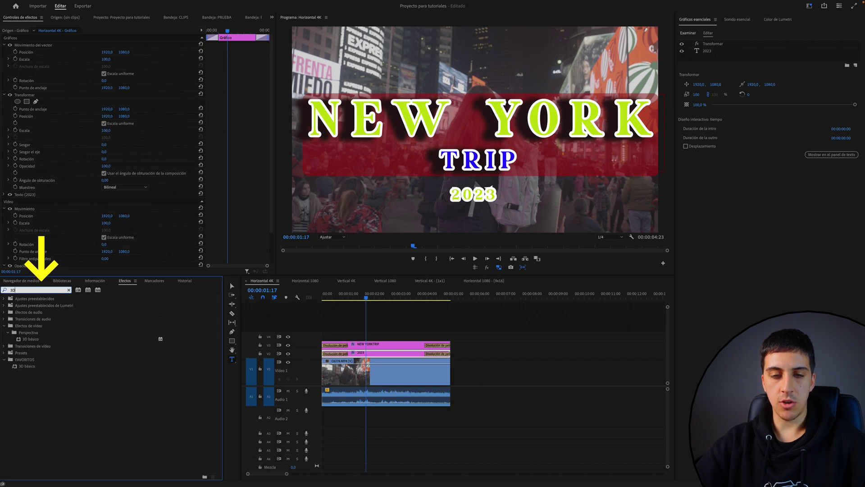
type("3D B")
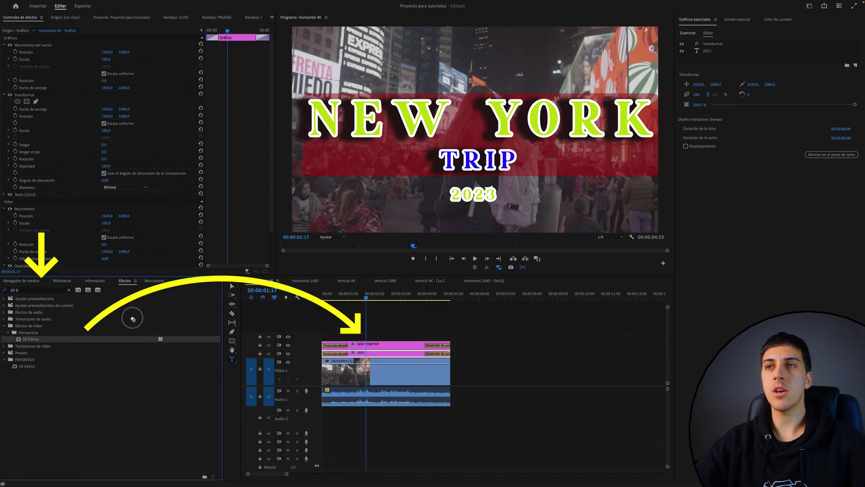
left_click_drag(40, 339, 383, 345)
left_click_drag(38, 340, 360, 353)
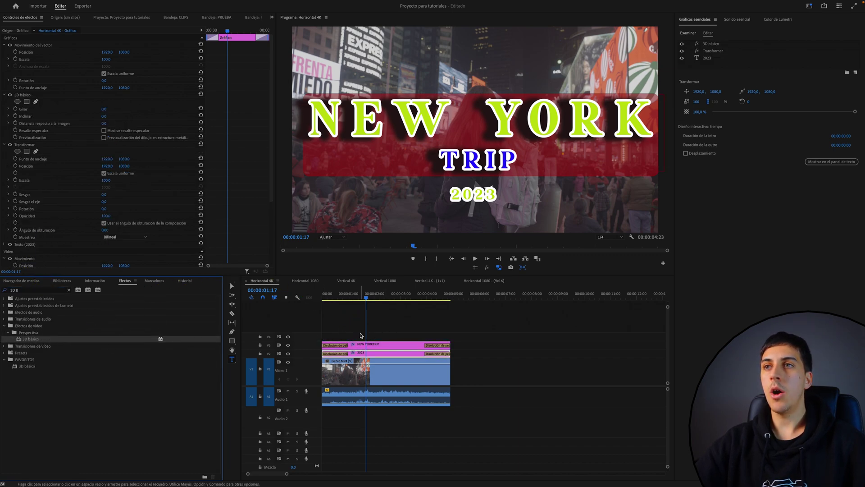
left_click(367, 345)
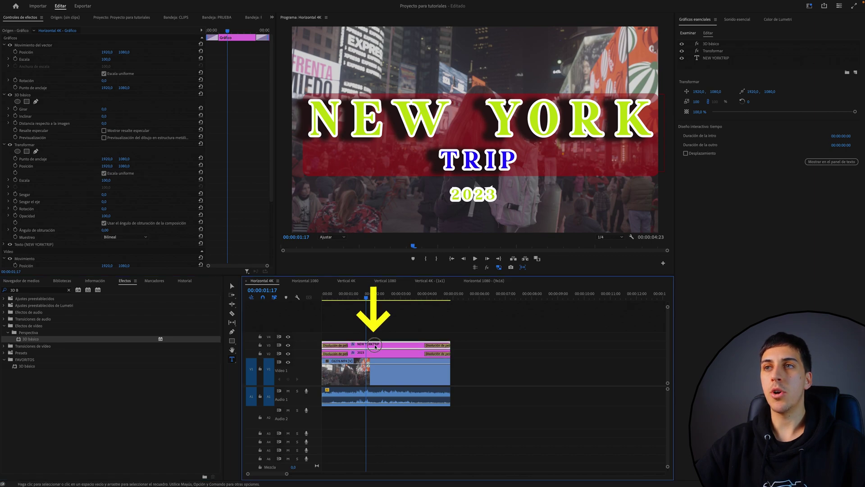
- Shrink, skew and rotate the NEW YORK TRIP title 25° with Transformar
left_click(22, 19)
scroll(158, 180, "down", 2)
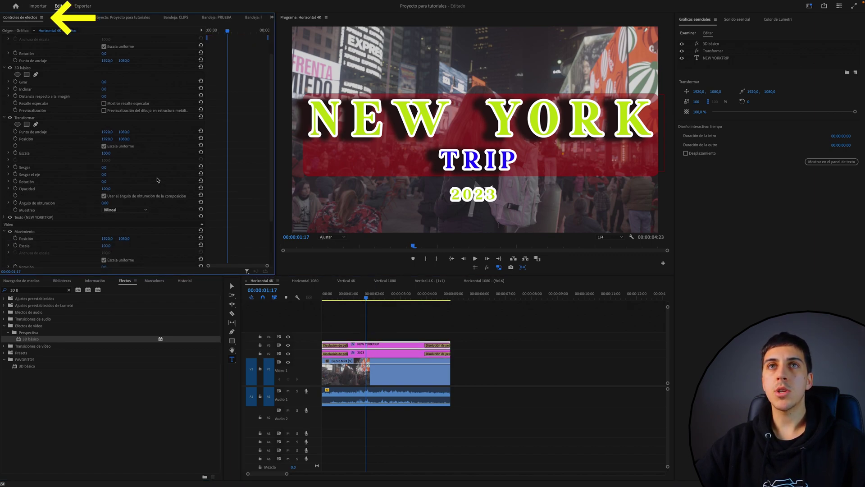
left_click(41, 117)
mouse_move(111, 150)
left_mouse_down()
mouse_move(123, 150)
mouse_move(92, 153)
mouse_move(123, 167)
mouse_move(90, 167)
mouse_move(117, 174)
mouse_move(102, 181)
left_mouse_up()
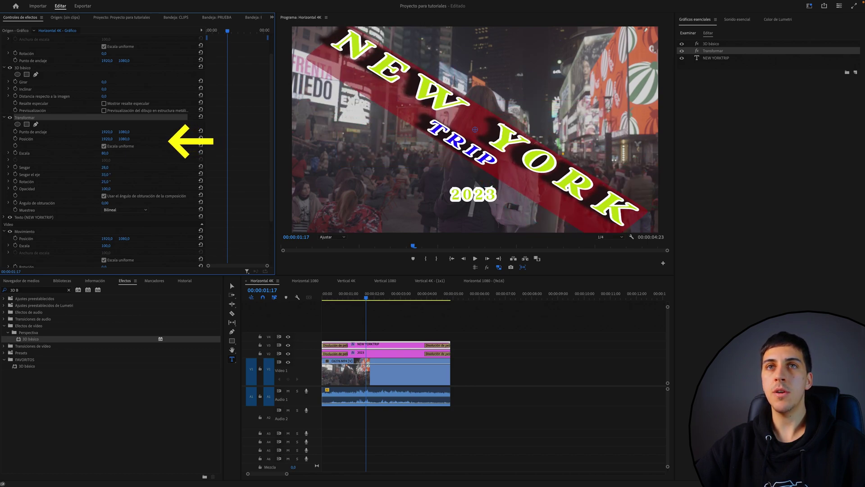
- Swivel the title 47° and tilt it 40° with 3D básico
scroll(126, 205, "up", 2)
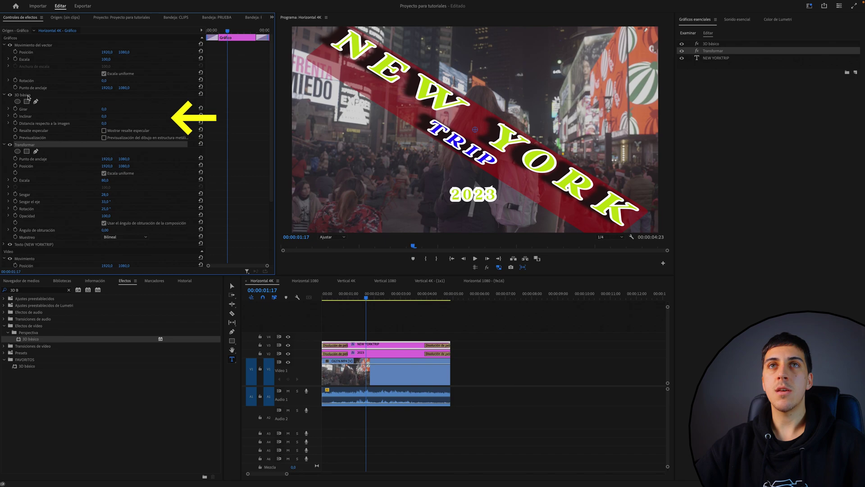
left_click(20, 96)
mouse_move(103, 111)
left_mouse_down()
mouse_move(133, 116)
mouse_move(94, 123)
mouse_move(118, 153)
left_mouse_up()
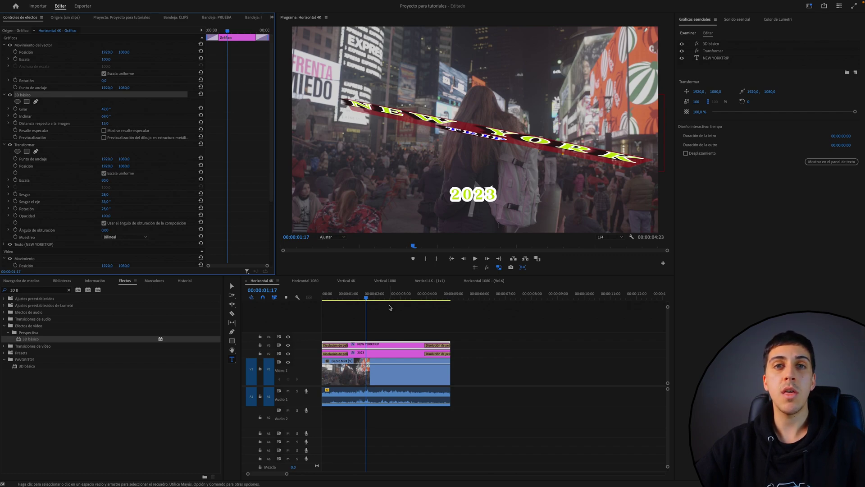
scroll(389, 308, "right", 3)
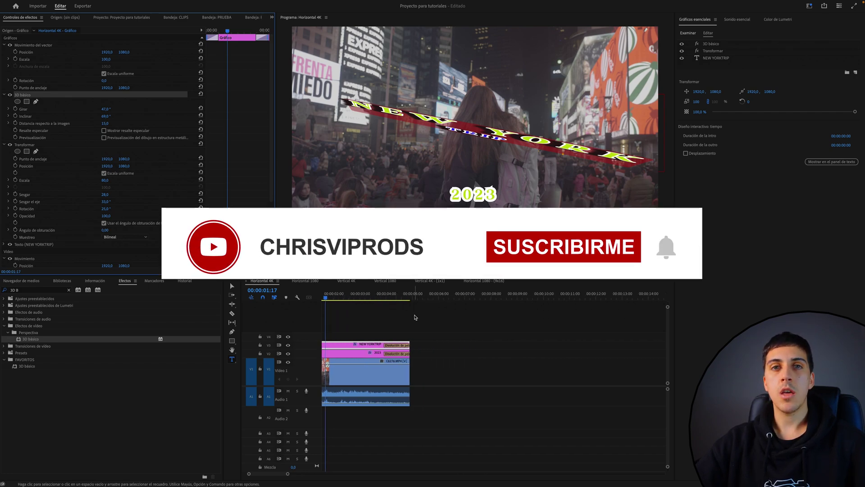